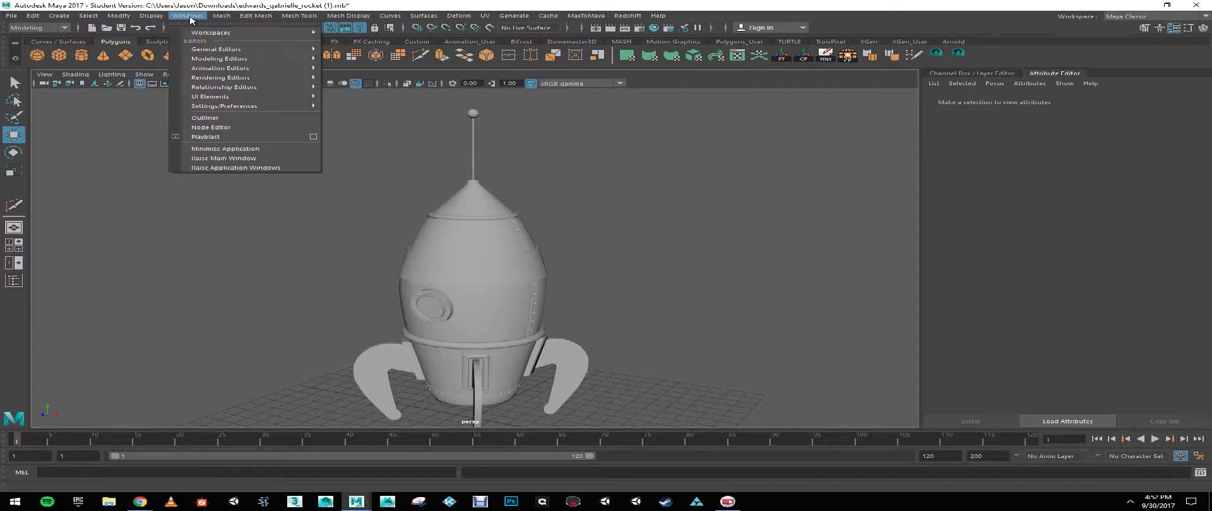
# Open the Hypershade editor and bring the whole phong1 shading network into view in its work area
pyautogui.moveTo(227, 77)
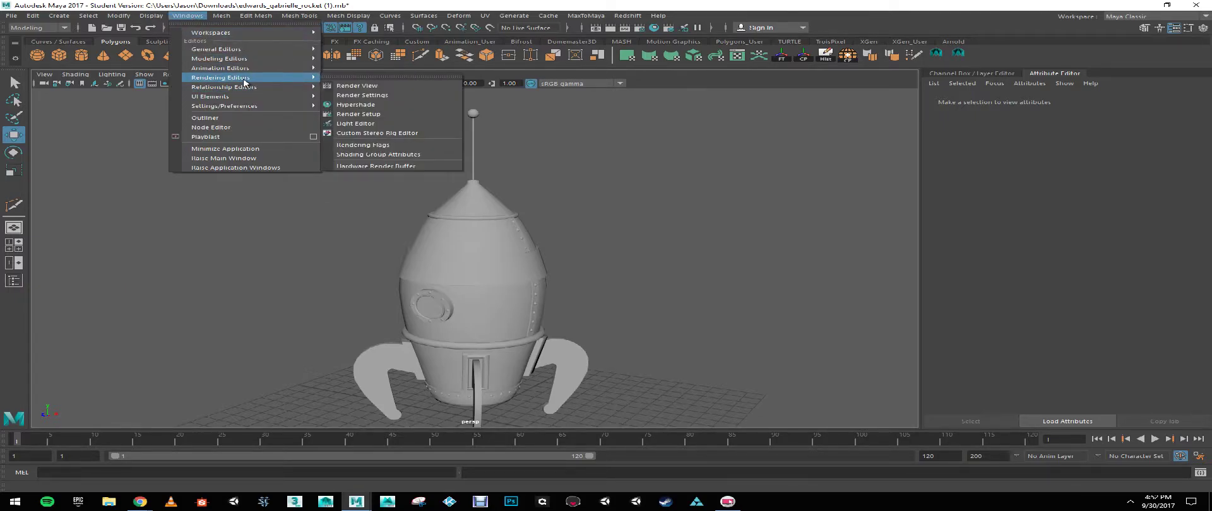
pyautogui.click(372, 105)
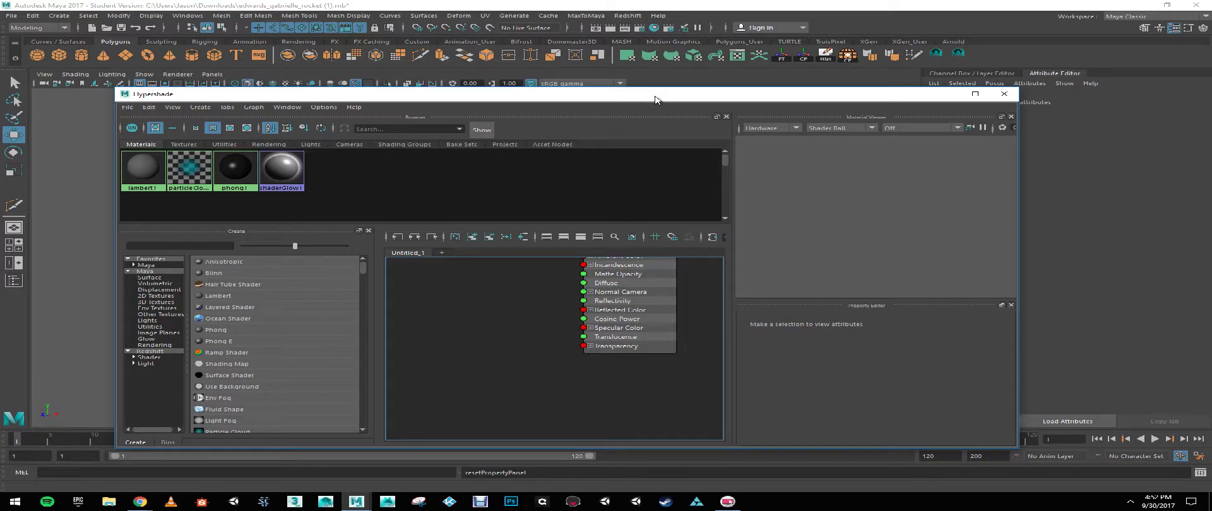
pyautogui.moveTo(655, 99); pyautogui.dragTo(661, 73)
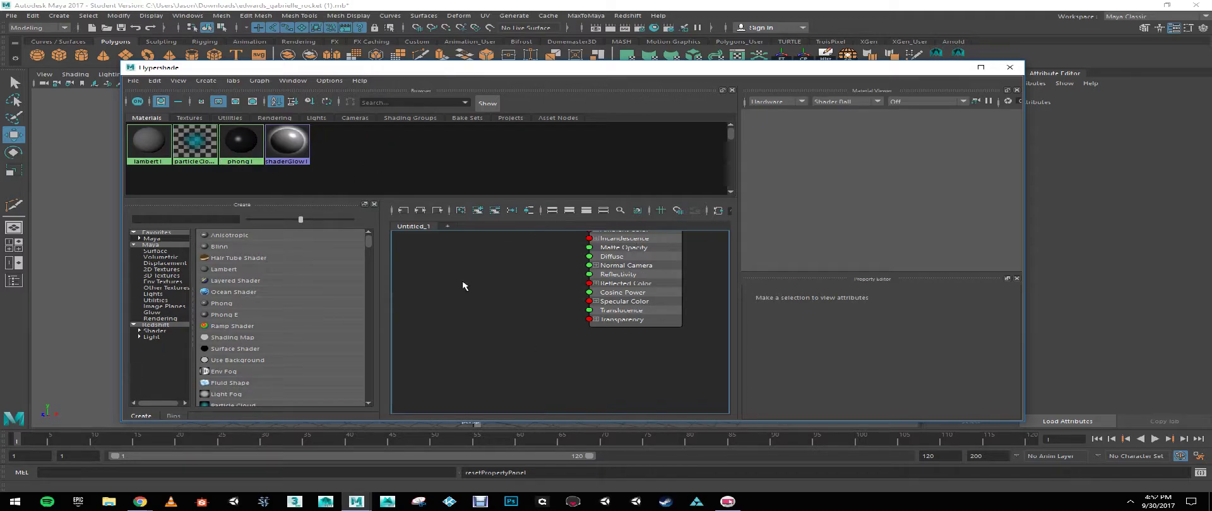
pyautogui.keyDown('alt'); pyautogui.moveTo(510, 303); pyautogui.dragTo(497, 343); pyautogui.keyUp('alt')
pyautogui.scroll(-1, 460, 347)
pyautogui.keyDown('alt'); pyautogui.moveTo(685, 334); pyautogui.dragTo(632, 337); pyautogui.keyUp('alt')
pyautogui.keyDown('alt'); pyautogui.moveTo(633, 336); pyautogui.dragTo(610, 336, button='middle'); pyautogui.keyUp('alt')
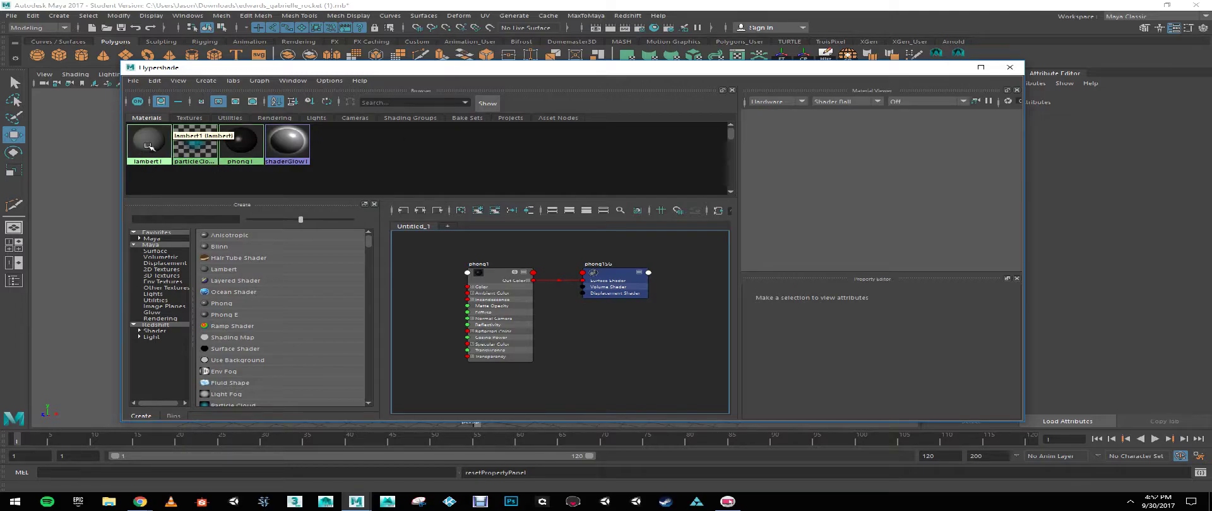
# Examine the lambert1 material on the preview shader ball and look through its material attributes
pyautogui.click(149, 147)
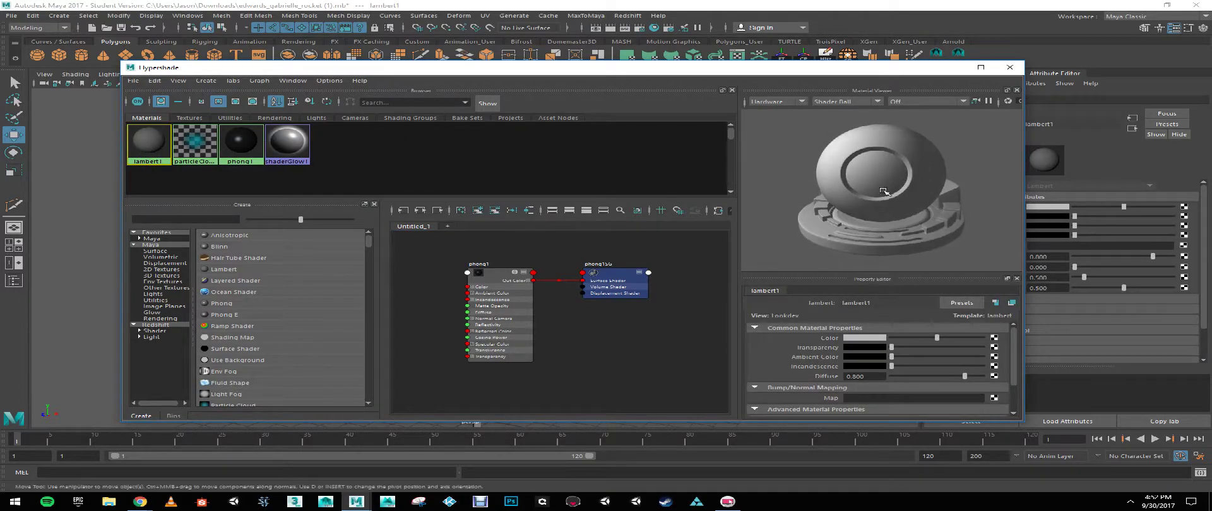
pyautogui.scroll(-6, 894, 190)
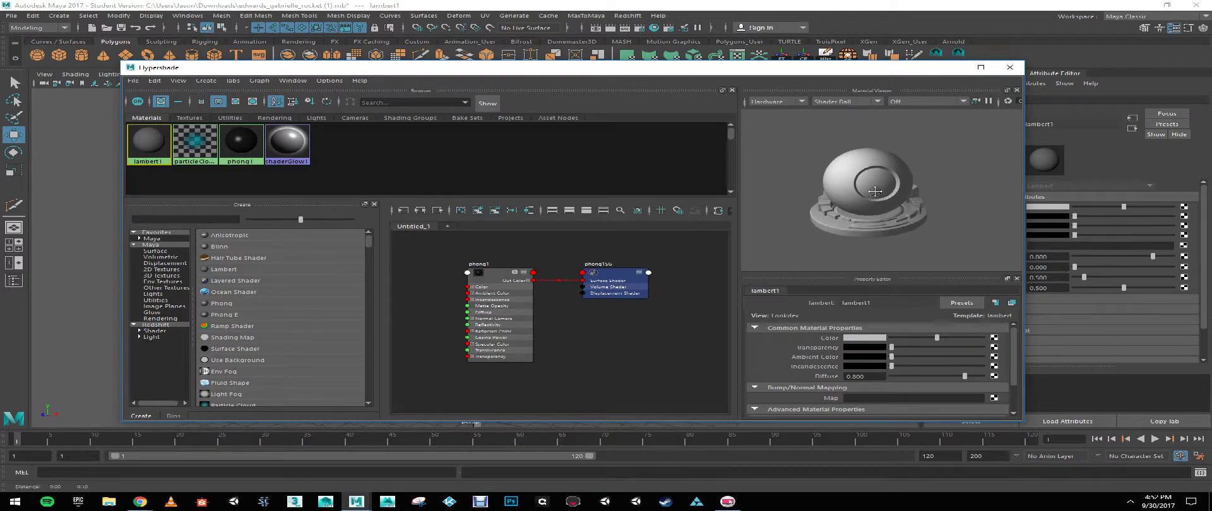
pyautogui.scroll(8, 876, 192)
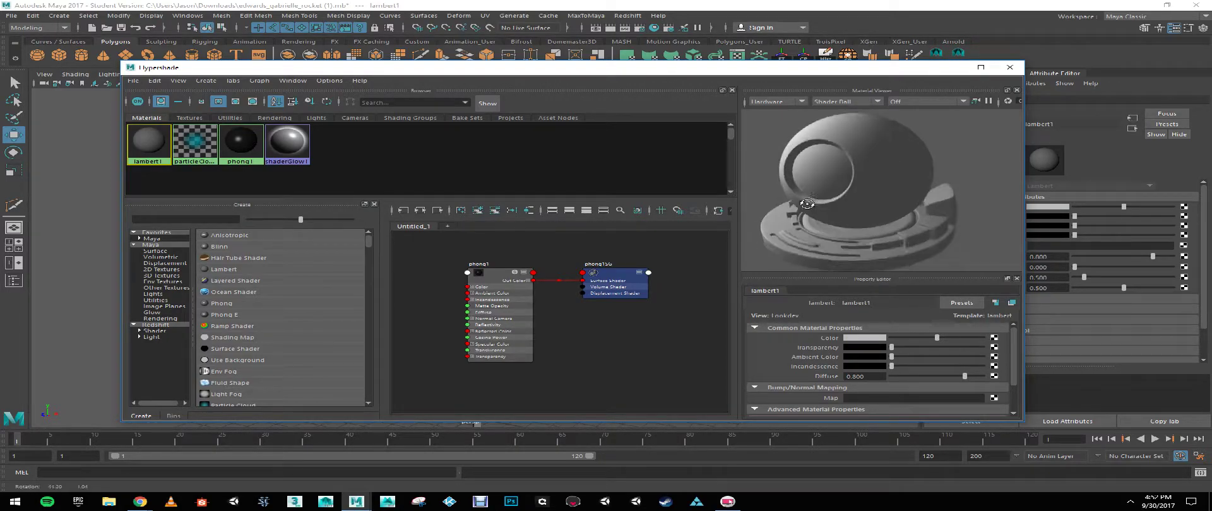
pyautogui.keyDown('alt'); pyautogui.moveTo(884, 211); pyautogui.dragTo(784, 180); pyautogui.keyUp('alt')
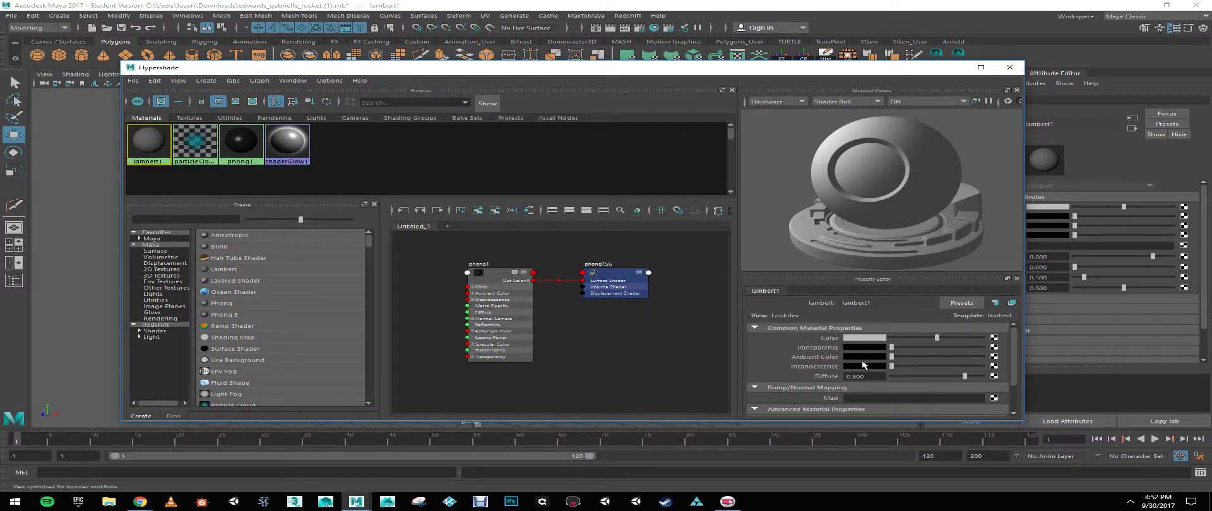
pyautogui.moveTo(1014, 352)
pyautogui.mouseDown()
pyautogui.moveTo(1016, 388)
pyautogui.moveTo(1011, 337)
pyautogui.mouseUp()
# Delete the phong1 material and move the Hypershade window aside to uncover the rocket scene
pyautogui.click(243, 152)
pyautogui.press('Delete')
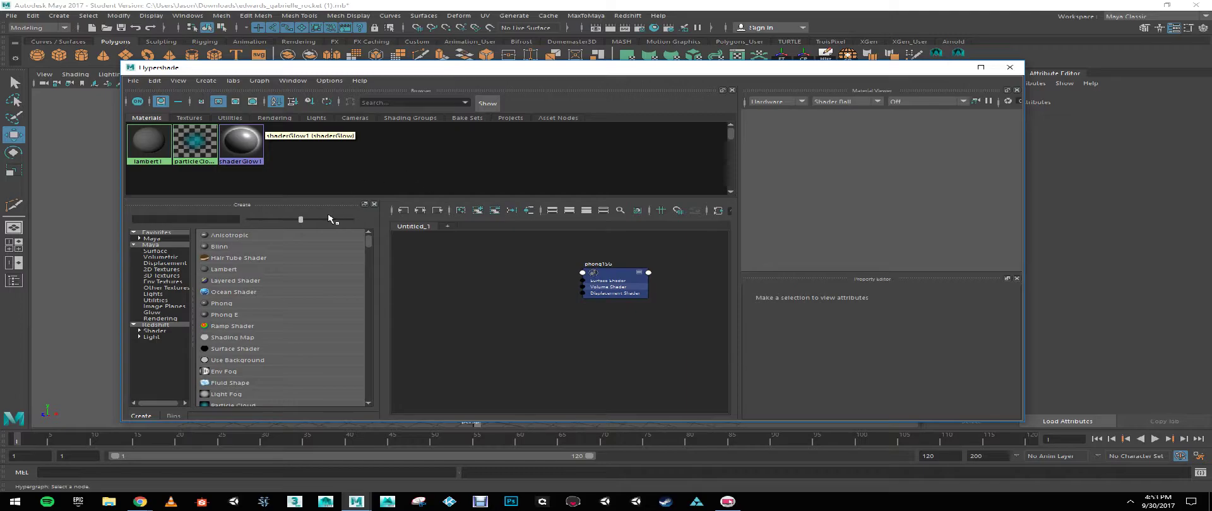
pyautogui.moveTo(357, 73); pyautogui.dragTo(873, 64)
# Create a polygon sphere and move it out along the grid beside the rocket
pyautogui.click(38, 56)
pyautogui.scroll(-3, 311, 267)
pyautogui.keyDown('alt'); pyautogui.moveTo(312, 268); pyautogui.dragTo(178, 217, button='middle'); pyautogui.keyUp('alt')
pyautogui.moveTo(404, 327); pyautogui.dragTo(601, 344)
# Duplicate the sphere twice and space the copies out in a row beside the rocket
pyautogui.hotkey('ctrl', 'd')
pyautogui.hotkey('ctrl', 'd')
pyautogui.scroll(2, 415, 252)
pyautogui.keyDown('alt'); pyautogui.moveTo(414, 252); pyautogui.dragTo(341, 203, button='middle'); pyautogui.keyUp('alt')
pyautogui.keyDown('alt'); pyautogui.moveTo(341, 203); pyautogui.dragTo(360, 194); pyautogui.keyUp('alt')
pyautogui.moveTo(547, 298); pyautogui.dragTo(537, 297)
pyautogui.scroll(2, 436, 303)
# Select all three spheres, raise them above the grid and clear the selection
pyautogui.moveTo(546, 362); pyautogui.dragTo(354, 285)
pyautogui.moveTo(487, 259); pyautogui.dragTo(488, 198)
pyautogui.scroll(2, 378, 188)
pyautogui.click(373, 179)
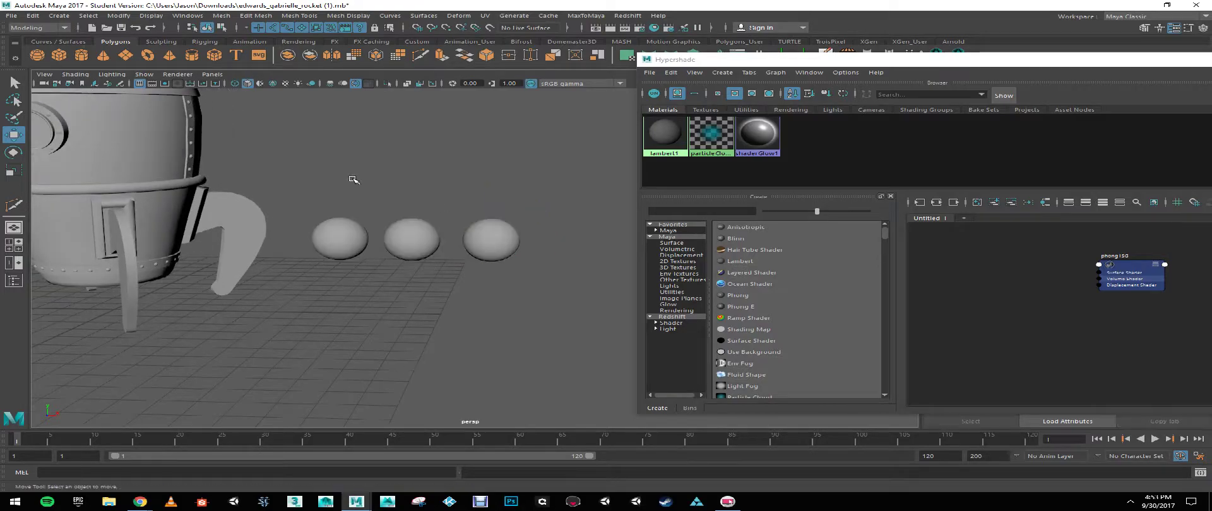
pyautogui.scroll(3, 373, 179)
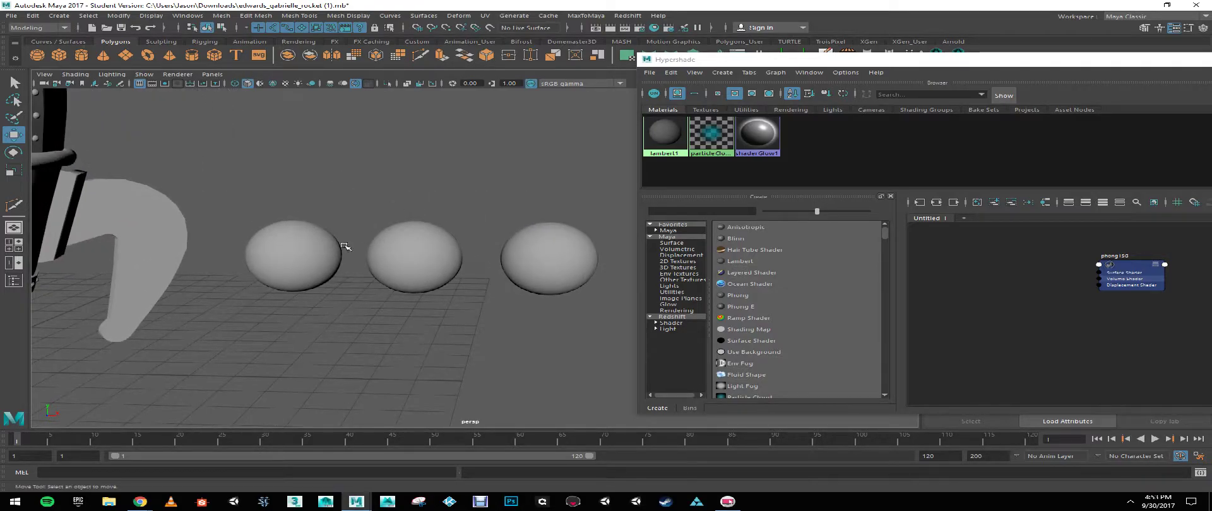
# Assign a new Lambert material to the sphere nearest the rocket
pyautogui.click(300, 236)
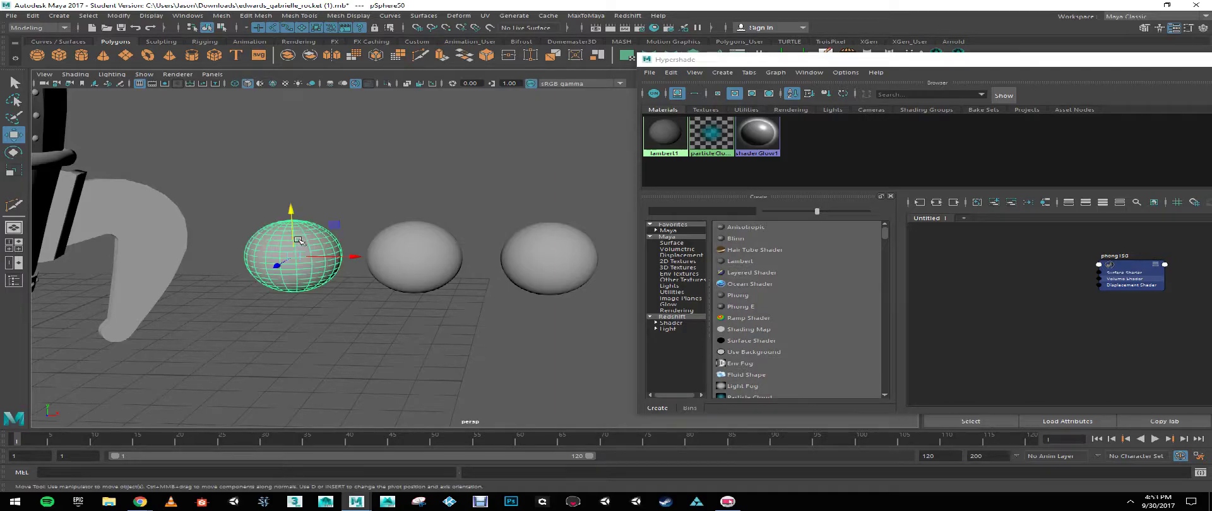
pyautogui.moveTo(303, 231); pyautogui.dragTo(322, 463, button='right')
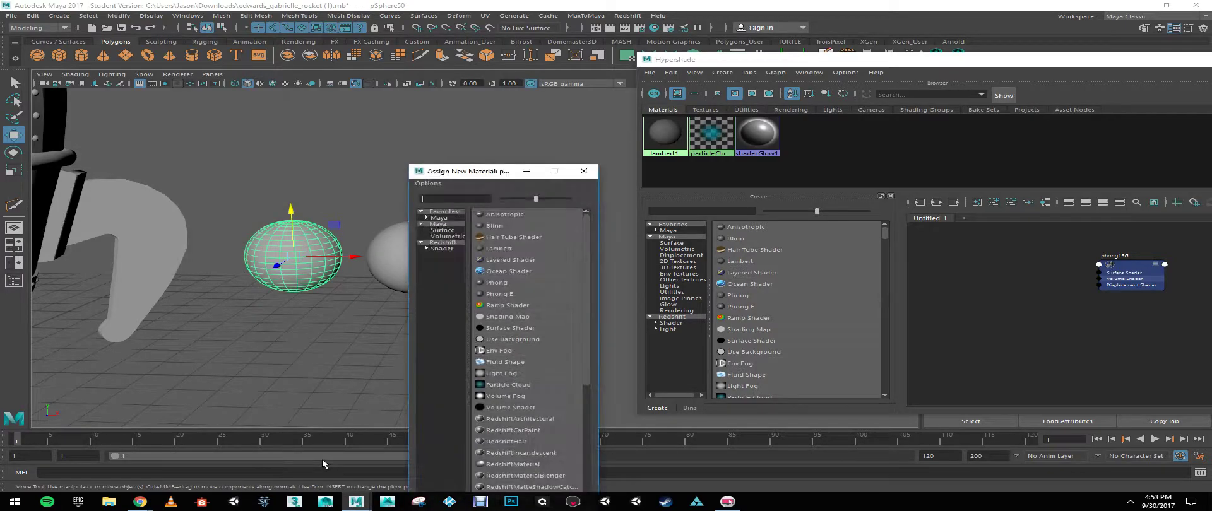
pyautogui.moveTo(495, 174); pyautogui.dragTo(455, 105)
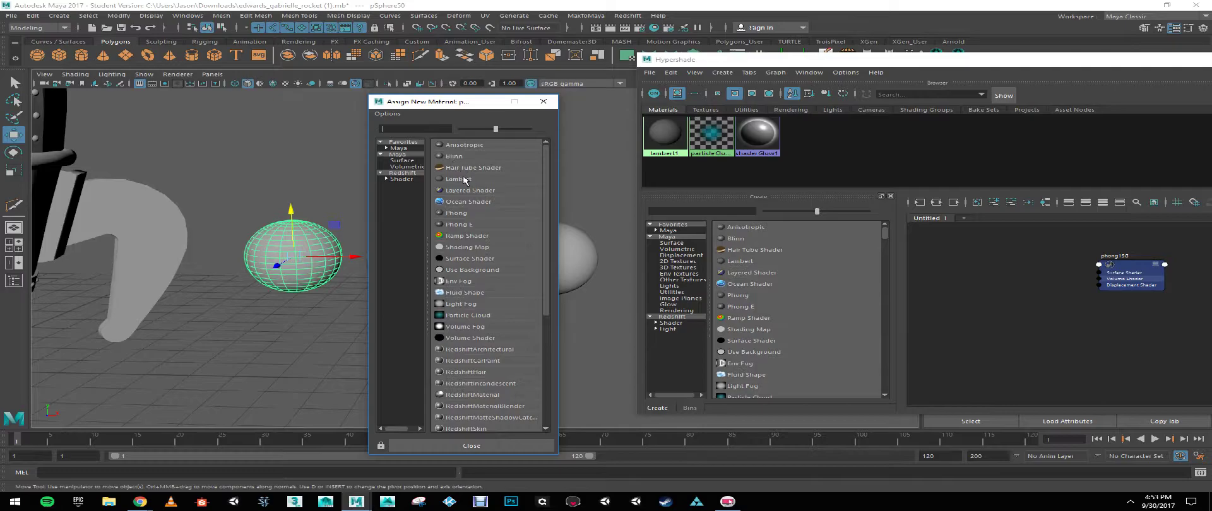
pyautogui.click(459, 179)
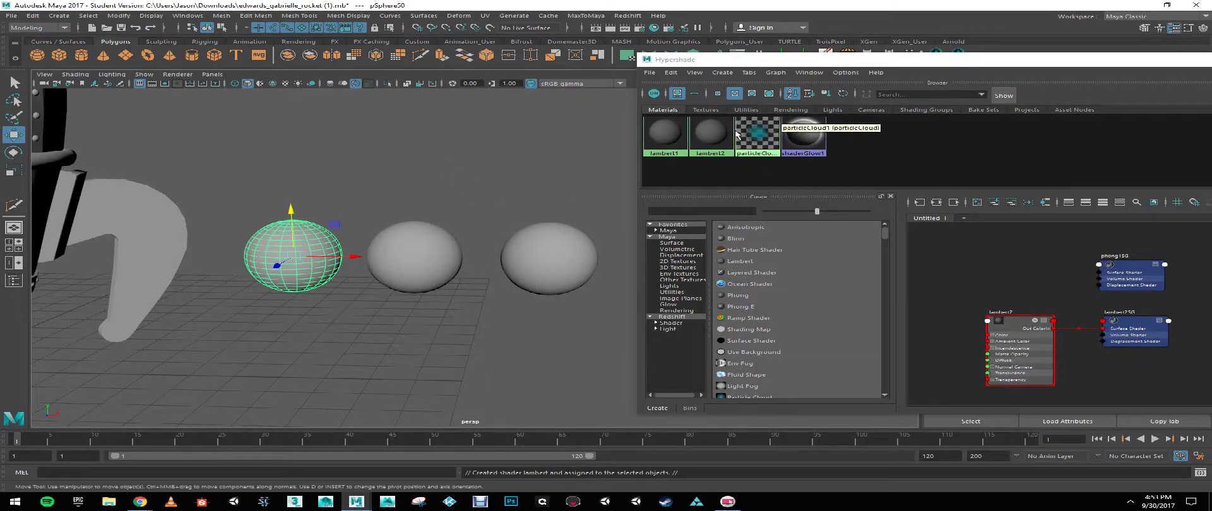
# Try assigning lambert2 to the middle sphere and creating another Lambert material
pyautogui.moveTo(714, 146); pyautogui.dragTo(413, 257, button='middle')
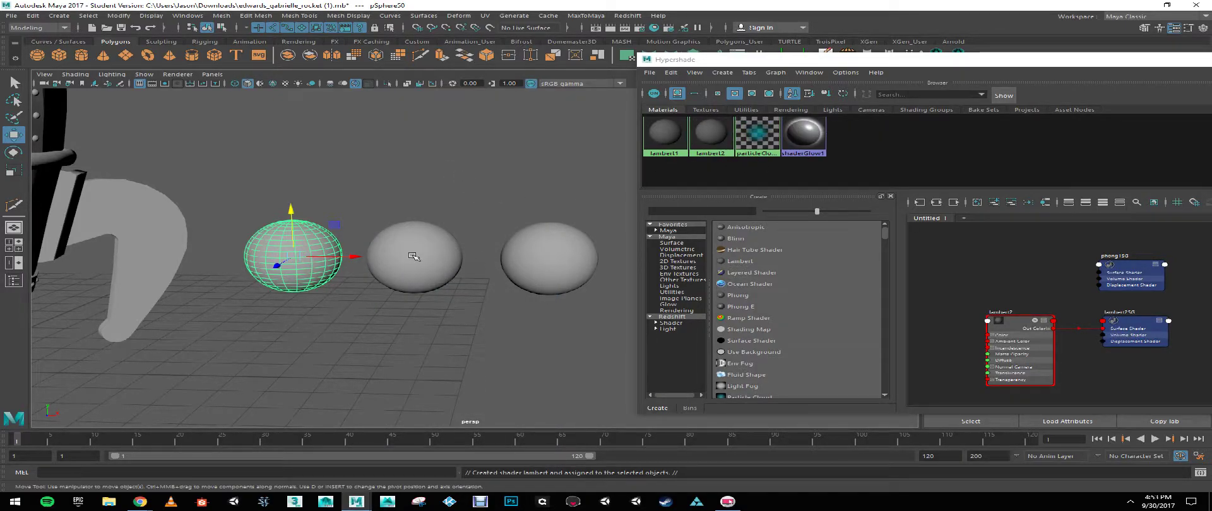
pyautogui.click(745, 263)
pyautogui.hotkey('ctrl', 'z')
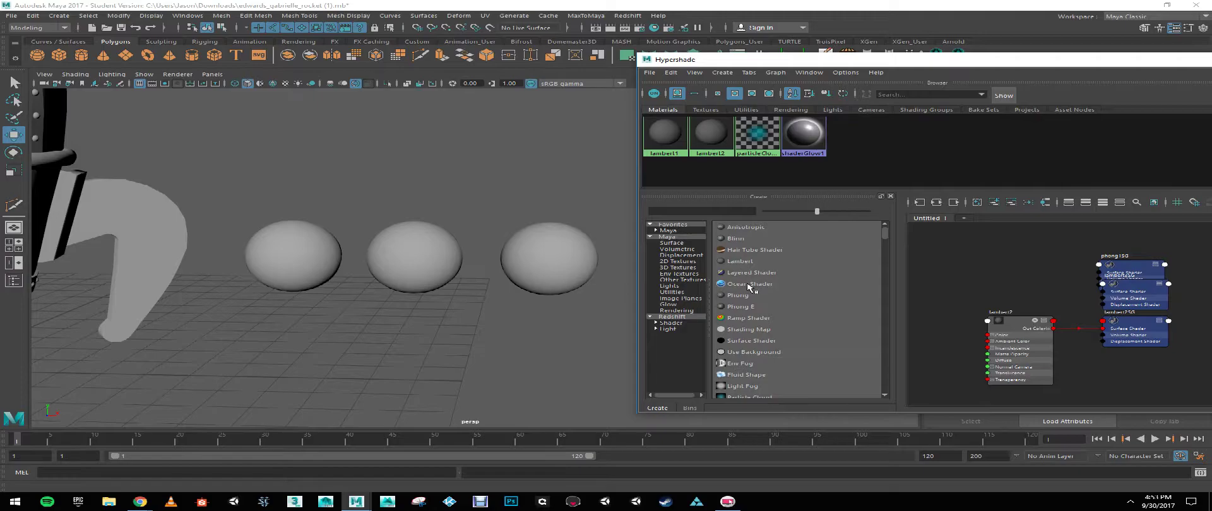
# Create a Blinn and a Phong material, and assign lambert2 to the sphere nearest the rocket
pyautogui.click(735, 240)
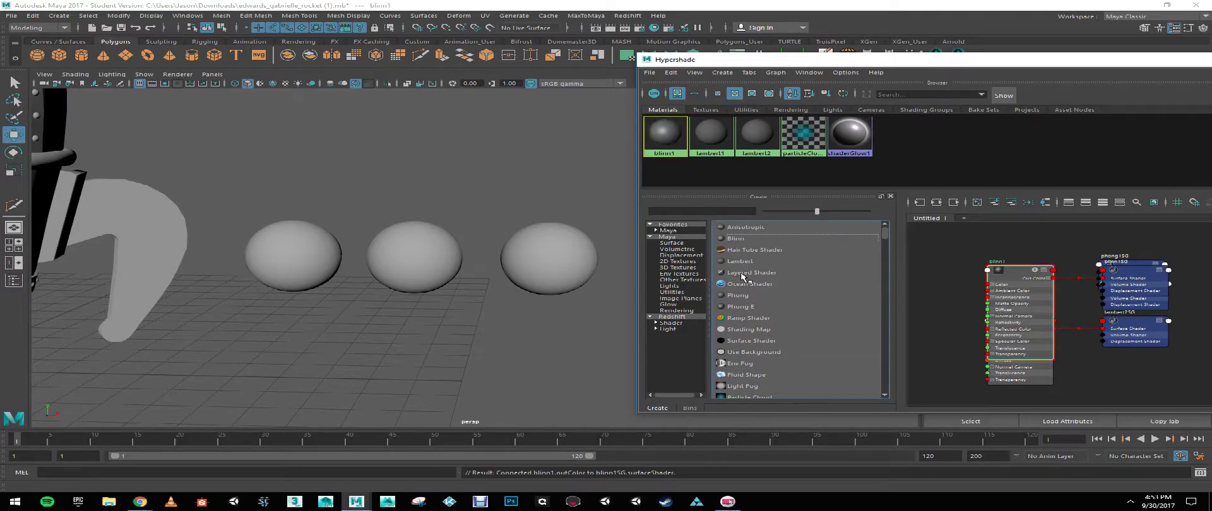
pyautogui.click(737, 295)
pyautogui.click(759, 147)
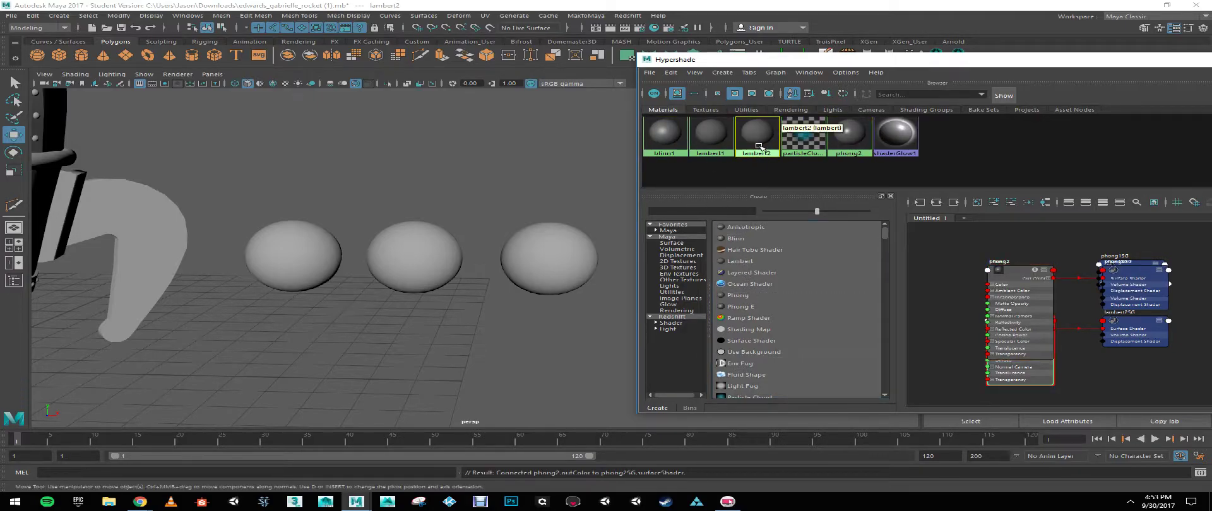
pyautogui.moveTo(759, 144); pyautogui.dragTo(316, 257, button='middle')
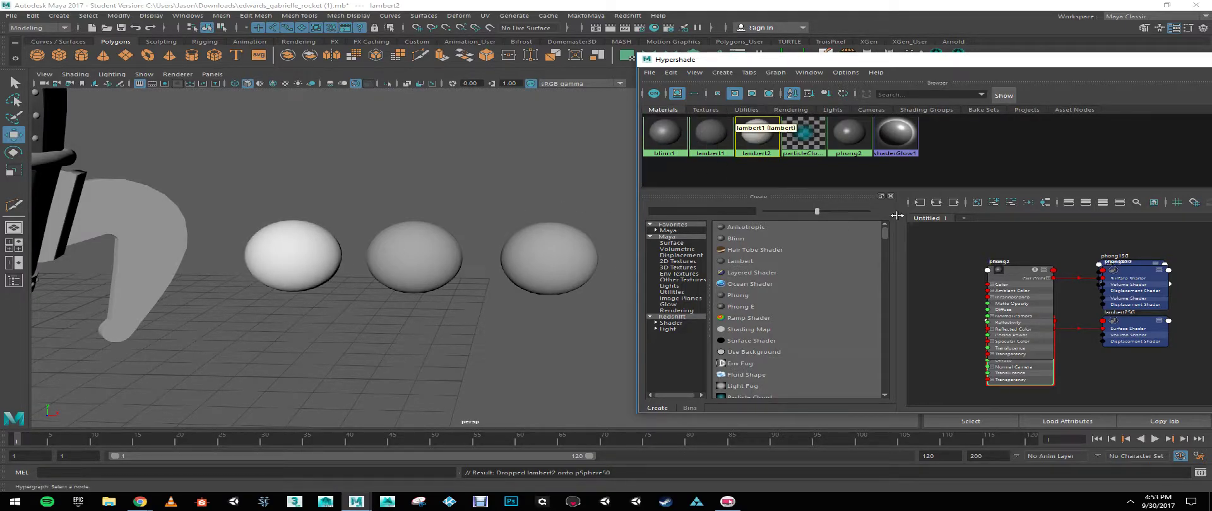
# Set the color of the lambert2, blinn1 and phong2 materials to white
pyautogui.moveTo(925, 60); pyautogui.dragTo(551, 46)
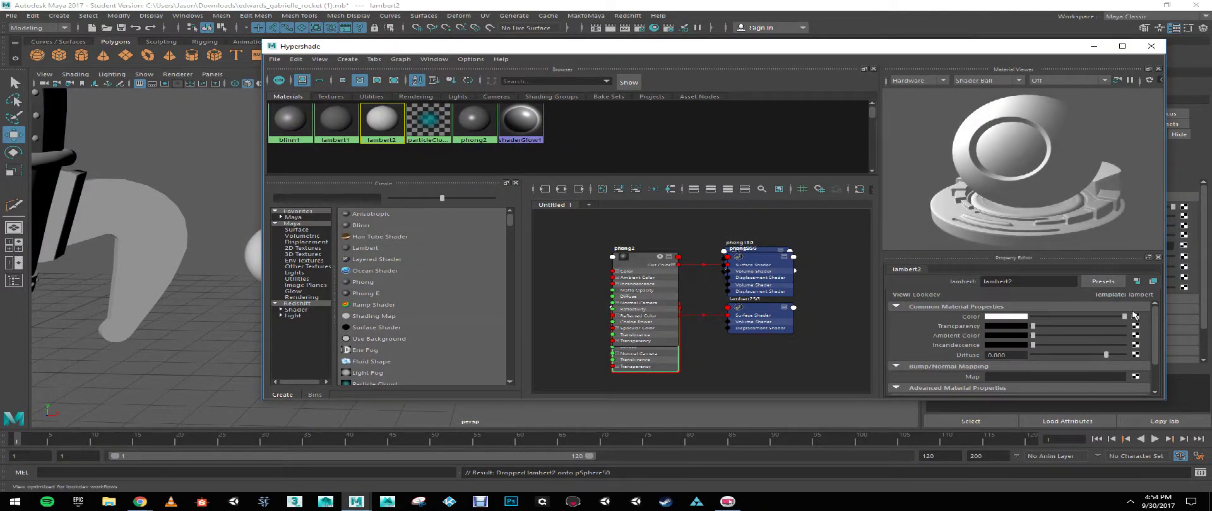
pyautogui.moveTo(635, 52); pyautogui.dragTo(997, 48)
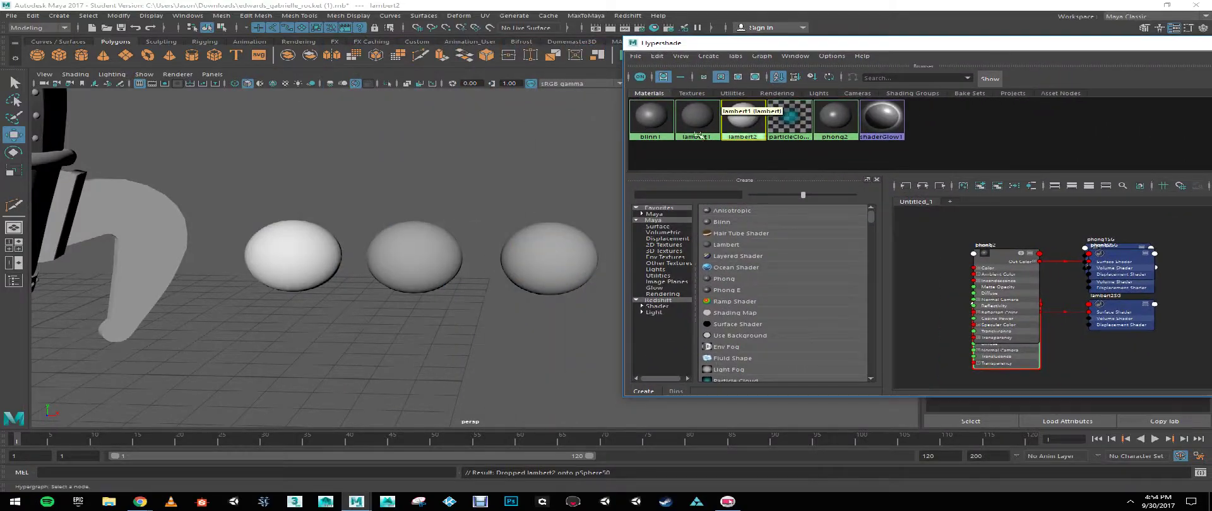
pyautogui.moveTo(757, 46); pyautogui.dragTo(394, 37)
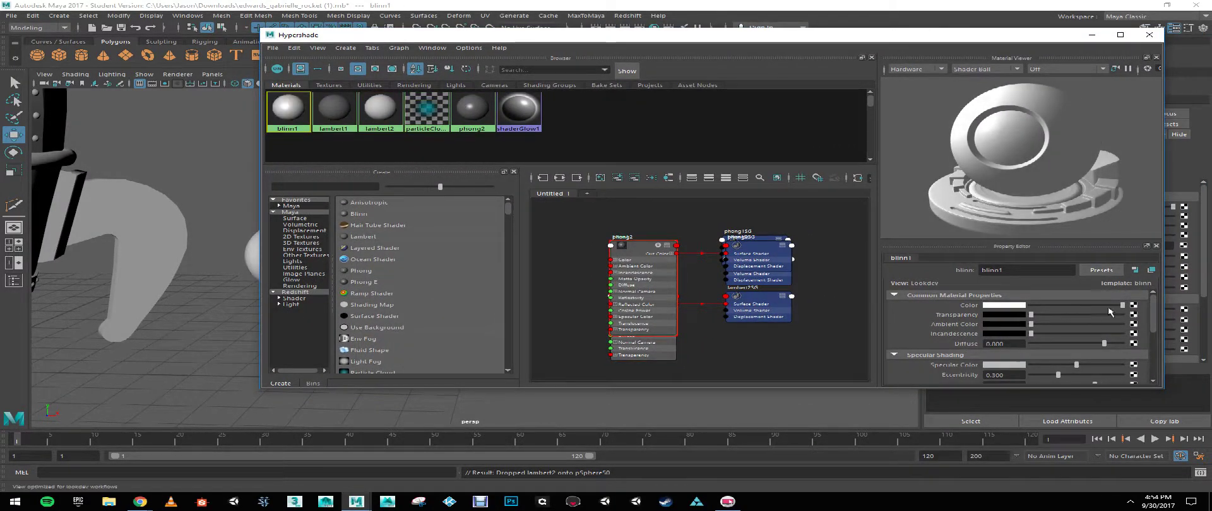
pyautogui.click(473, 111)
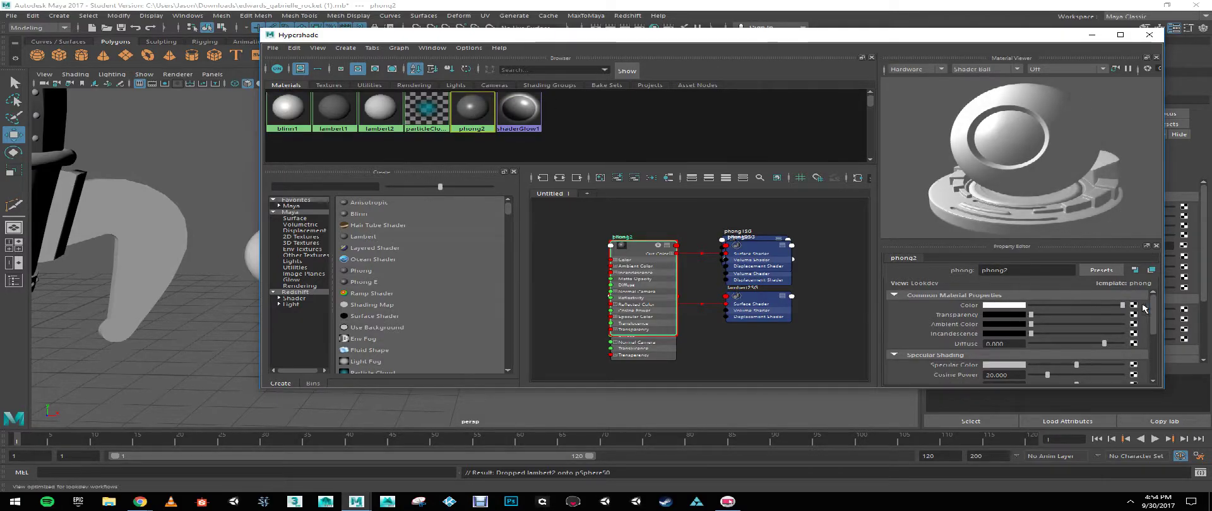
pyautogui.moveTo(442, 35); pyautogui.dragTo(890, 50)
# Assign blinn1 to the middle sphere and phong2 to the sphere farthest from the rocket, and compare the three spheres
pyautogui.moveTo(737, 125); pyautogui.dragTo(407, 257, button='middle')
pyautogui.moveTo(921, 124); pyautogui.dragTo(558, 255, button='middle')
pyautogui.keyDown('alt'); pyautogui.moveTo(400, 255); pyautogui.dragTo(293, 239); pyautogui.keyUp('alt')
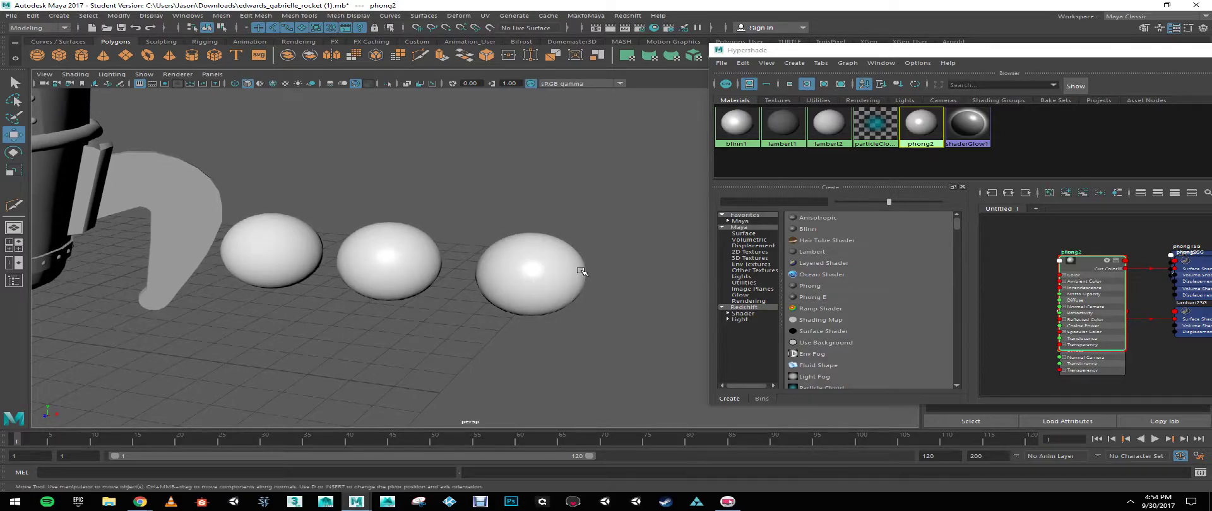
pyautogui.keyDown('alt'); pyautogui.moveTo(524, 271); pyautogui.dragTo(560, 331); pyautogui.keyUp('alt')
pyautogui.click(329, 259)
pyautogui.click(458, 296)
pyautogui.click(609, 300)
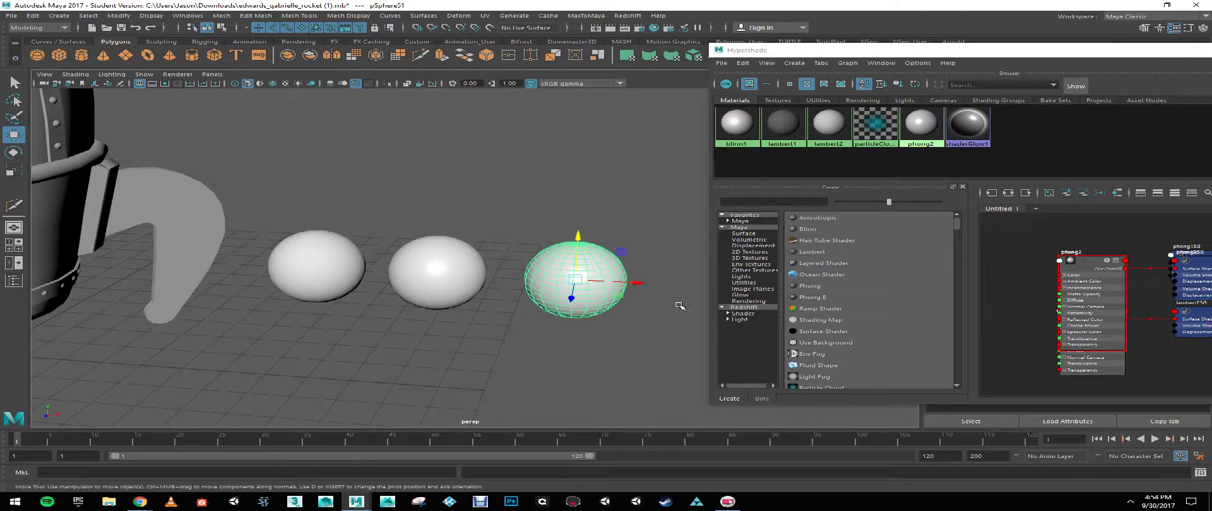
# Change the phong2 material's color to red and uncover the spheres in the viewport
pyautogui.moveTo(967, 50); pyautogui.dragTo(421, 52)
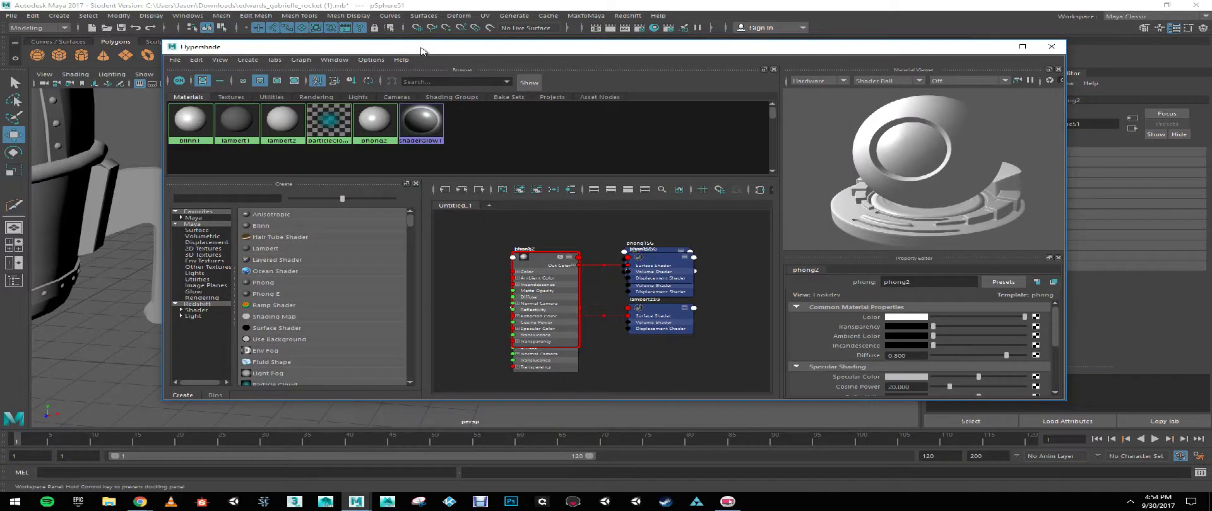
pyautogui.click(905, 317)
pyautogui.moveTo(1003, 335); pyautogui.dragTo(1012, 336)
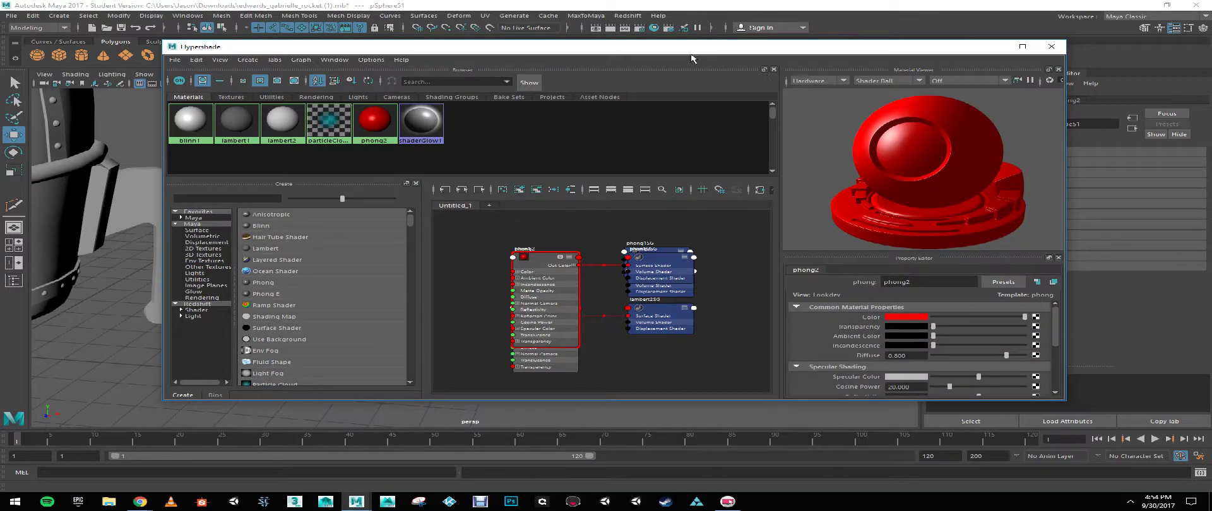
pyautogui.moveTo(691, 47); pyautogui.dragTo(1209, 94)
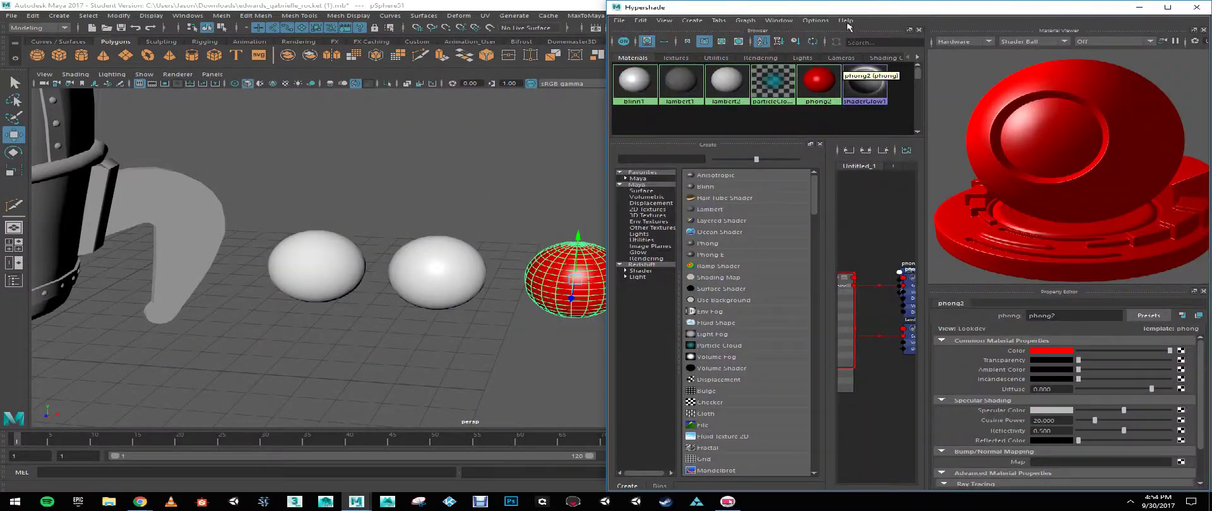
pyautogui.moveTo(985, 6); pyautogui.dragTo(1017, 97)
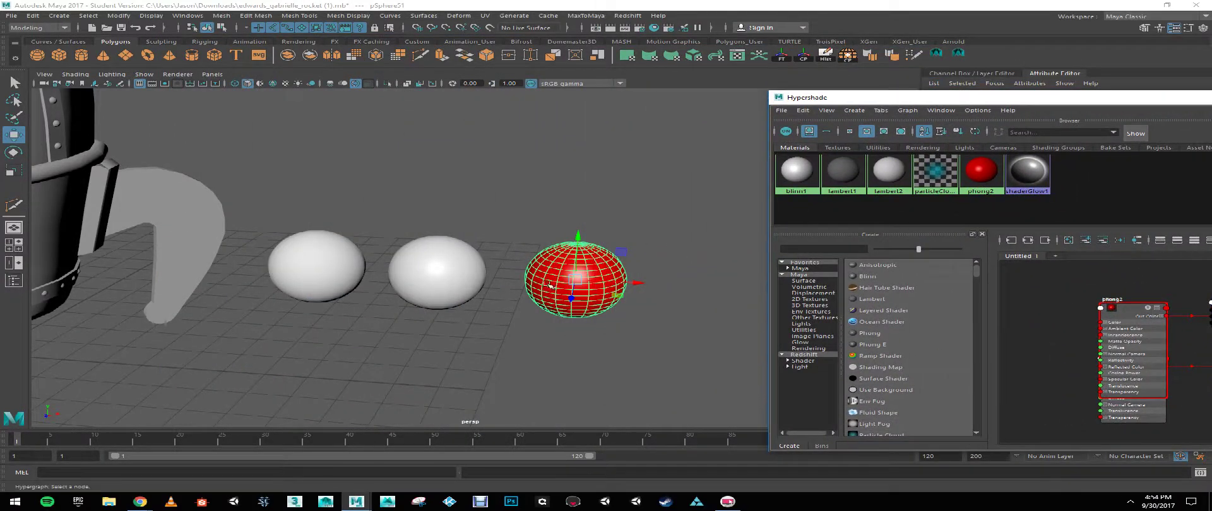
# Assign the red phong2 material to the rocket's main body
pyautogui.keyDown('alt'); pyautogui.moveTo(617, 244); pyautogui.dragTo(556, 260, button='right'); pyautogui.keyUp('alt')
pyautogui.click(577, 195)
pyautogui.keyDown('alt'); pyautogui.moveTo(576, 195); pyautogui.dragTo(498, 190); pyautogui.keyUp('alt')
pyautogui.keyDown('alt'); pyautogui.moveTo(498, 190); pyautogui.dragTo(560, 248, button='middle'); pyautogui.keyUp('alt')
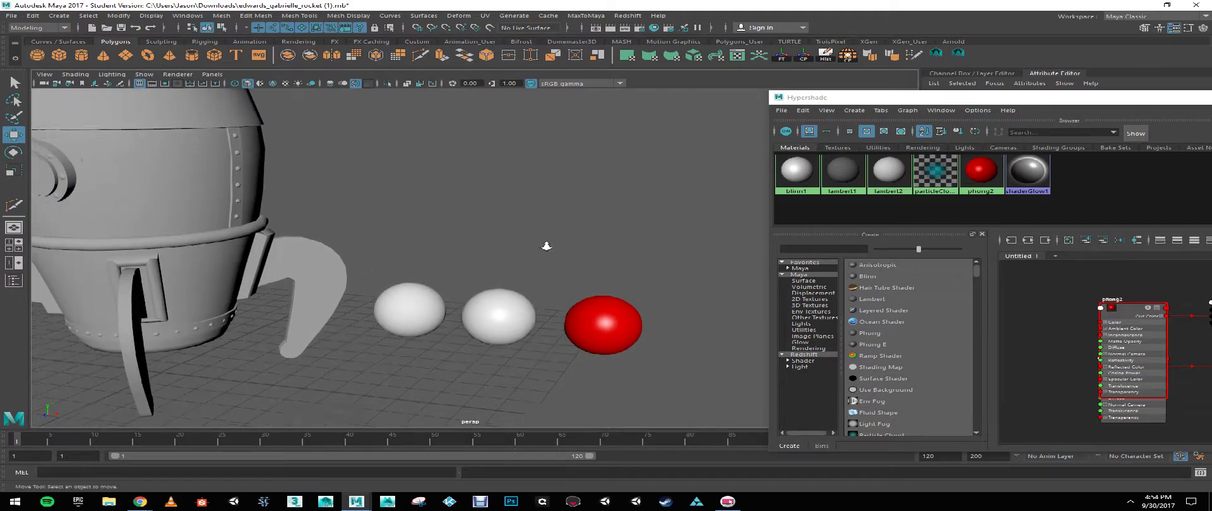
pyautogui.keyDown('alt'); pyautogui.moveTo(560, 248); pyautogui.dragTo(622, 242); pyautogui.keyUp('alt')
pyautogui.keyDown('alt'); pyautogui.moveTo(622, 241); pyautogui.dragTo(682, 248, button='middle'); pyautogui.keyUp('alt')
pyautogui.moveTo(982, 172); pyautogui.dragTo(334, 203, button='middle')
pyautogui.scroll(-3, 476, 198)
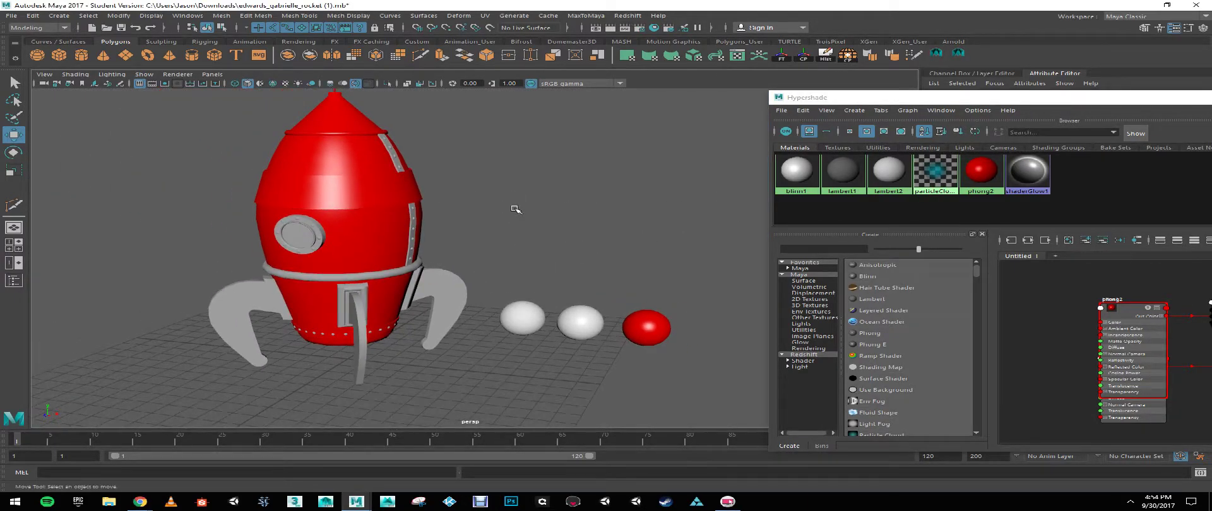
# Change the phong2 material's color to blue with hue 222.04, saturation 0.909 and value 0.797
pyautogui.moveTo(1029, 101); pyautogui.dragTo(654, 189)
pyautogui.moveTo(55, 75); pyautogui.dragTo(306, 74)
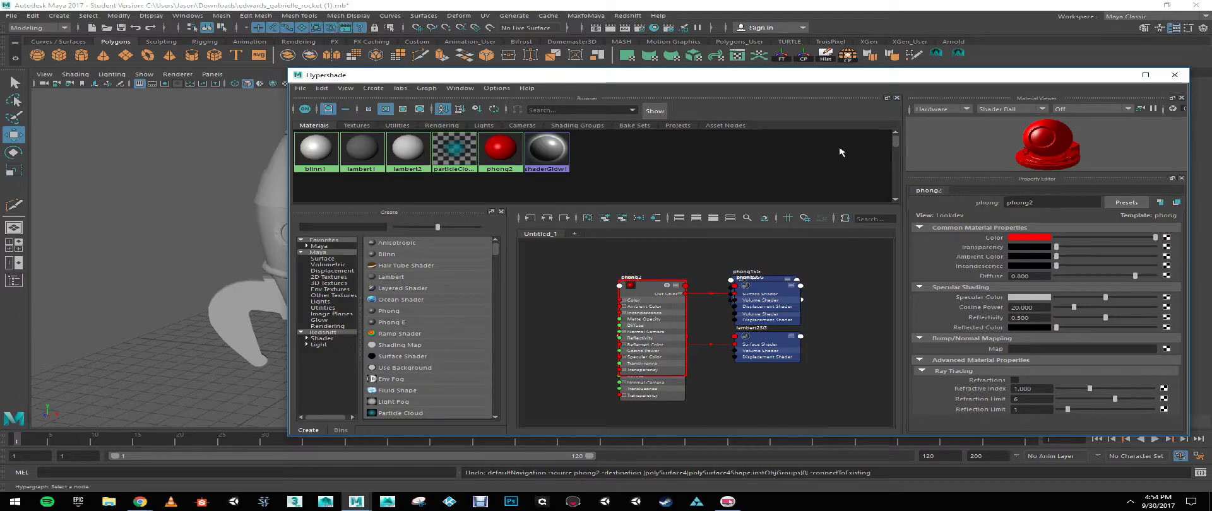
pyautogui.click(1029, 238)
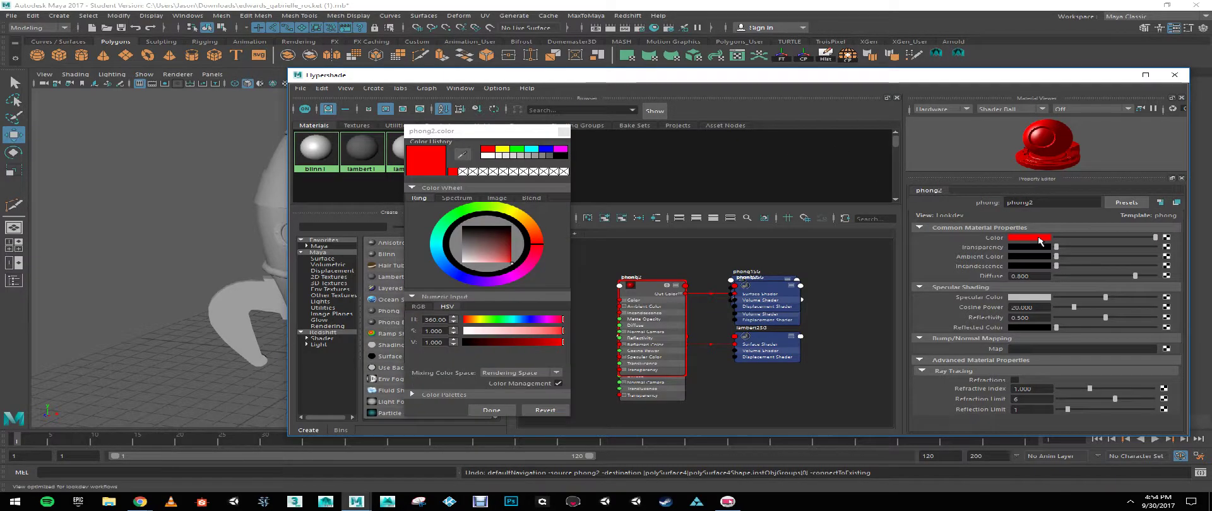
pyautogui.click(449, 271)
pyautogui.click(511, 258)
pyautogui.moveTo(511, 257); pyautogui.dragTo(507, 262)
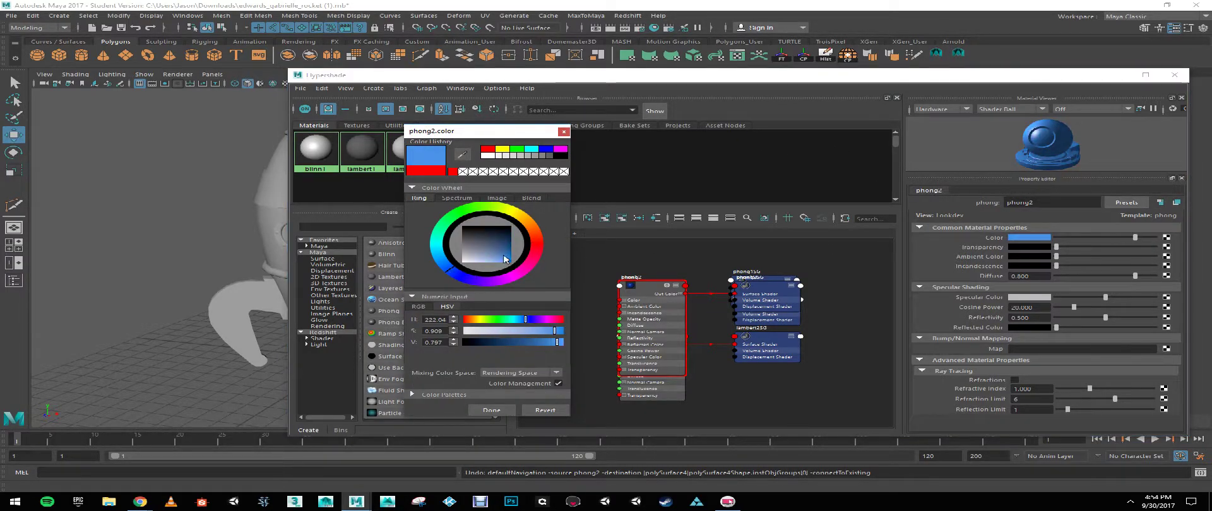
pyautogui.click(488, 409)
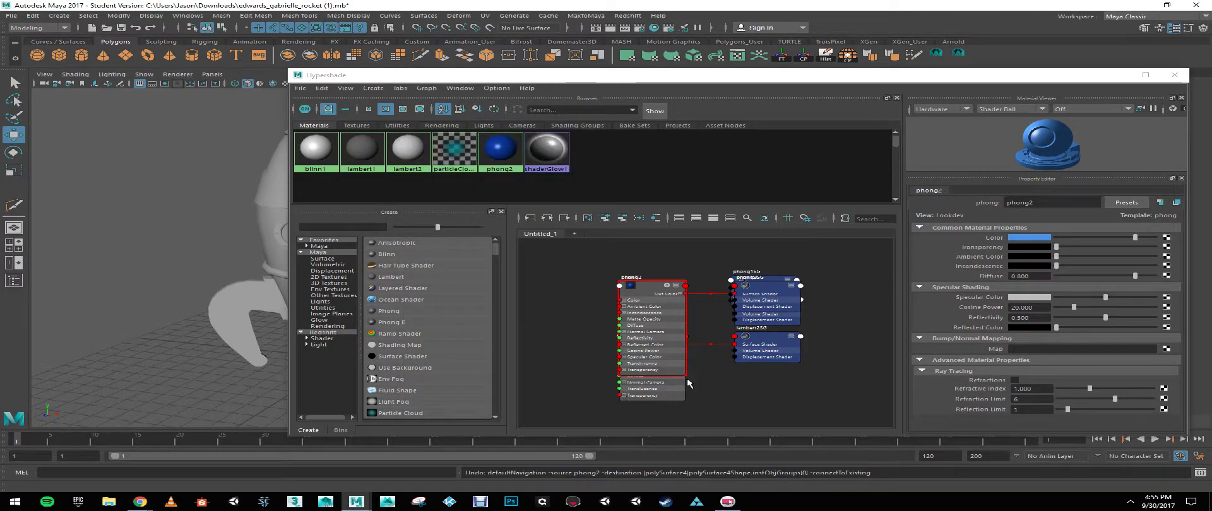
pyautogui.click(1024, 239)
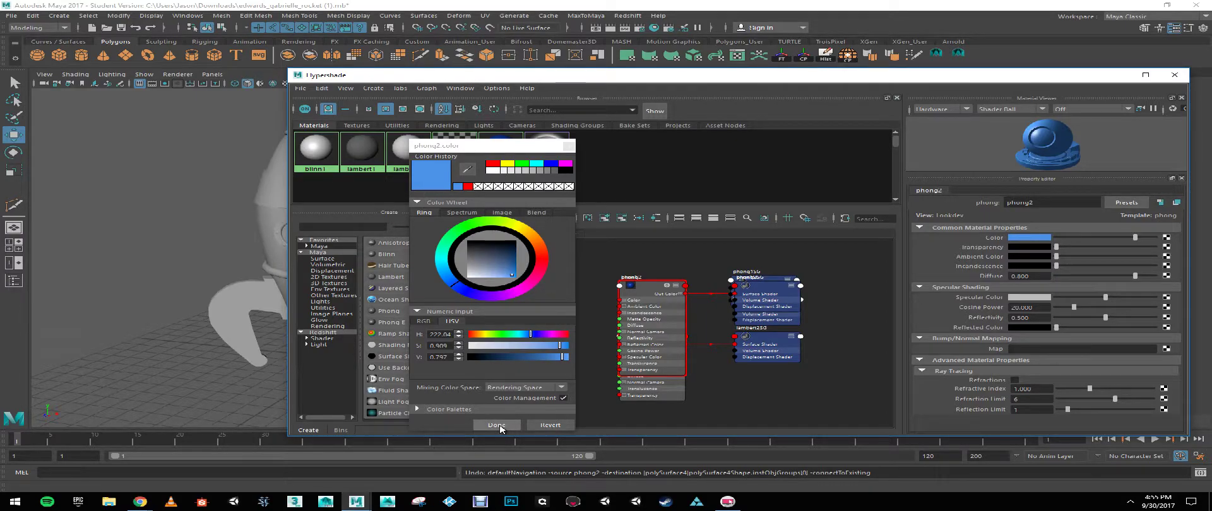
pyautogui.click(567, 147)
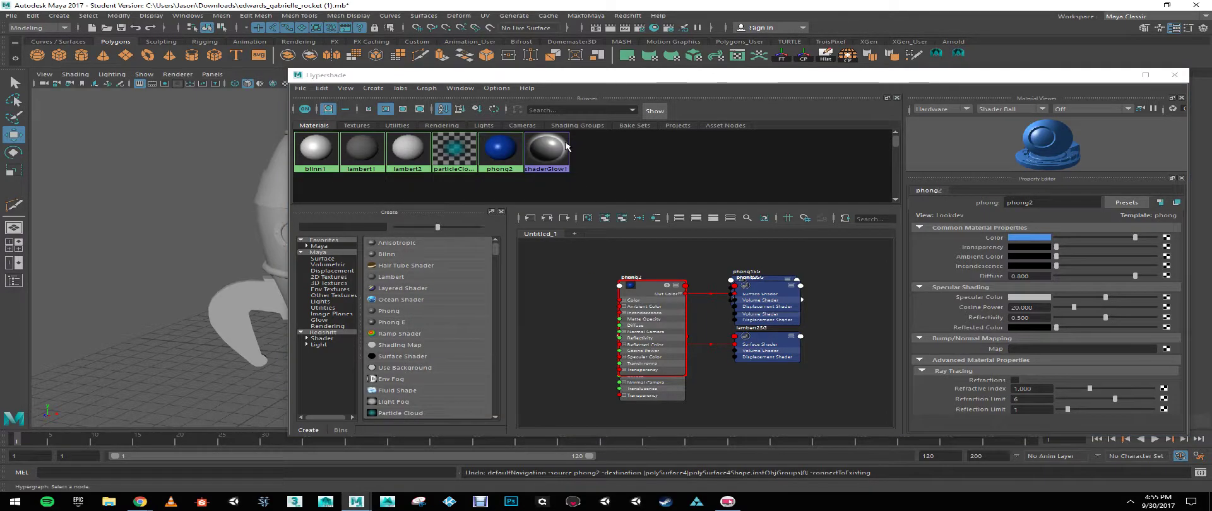
# Try the blue phong2 material on the rocket's main body alone and undo that assignment
pyautogui.moveTo(672, 69); pyautogui.dragTo(898, 64)
pyautogui.moveTo(734, 147); pyautogui.dragTo(338, 160, button='middle')
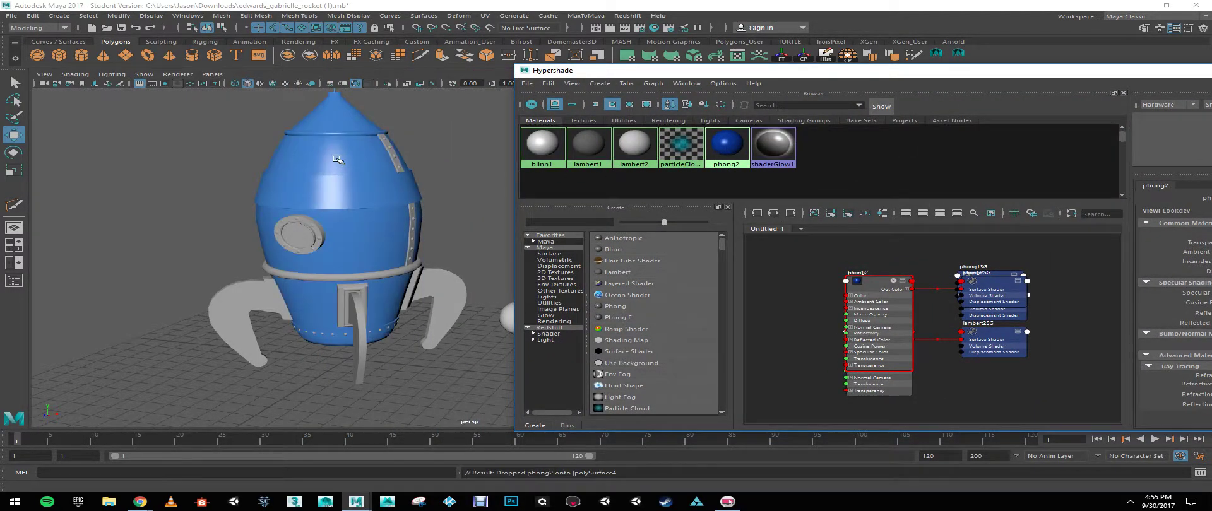
pyautogui.hotkey('ctrl', 'z')
# Assign the blue phong2 material to the rocket's main body and its four legs together
pyautogui.click(372, 182)
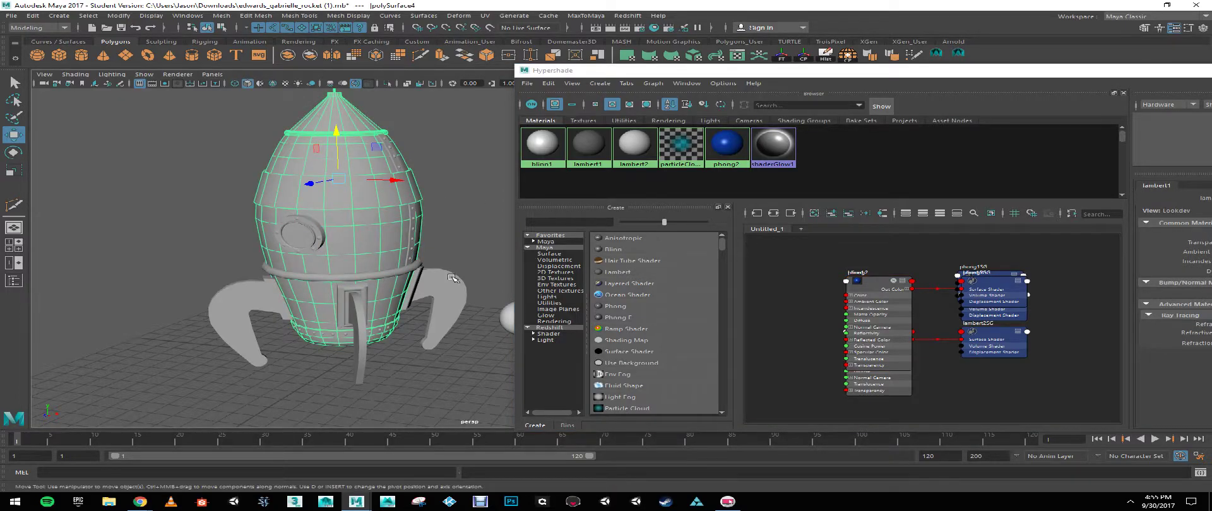
pyautogui.click(453, 279)
pyautogui.keyDown('shift'); pyautogui.click(360, 348); pyautogui.keyUp('shift')
pyautogui.keyDown('shift'); pyautogui.click(222, 298); pyautogui.keyUp('shift')
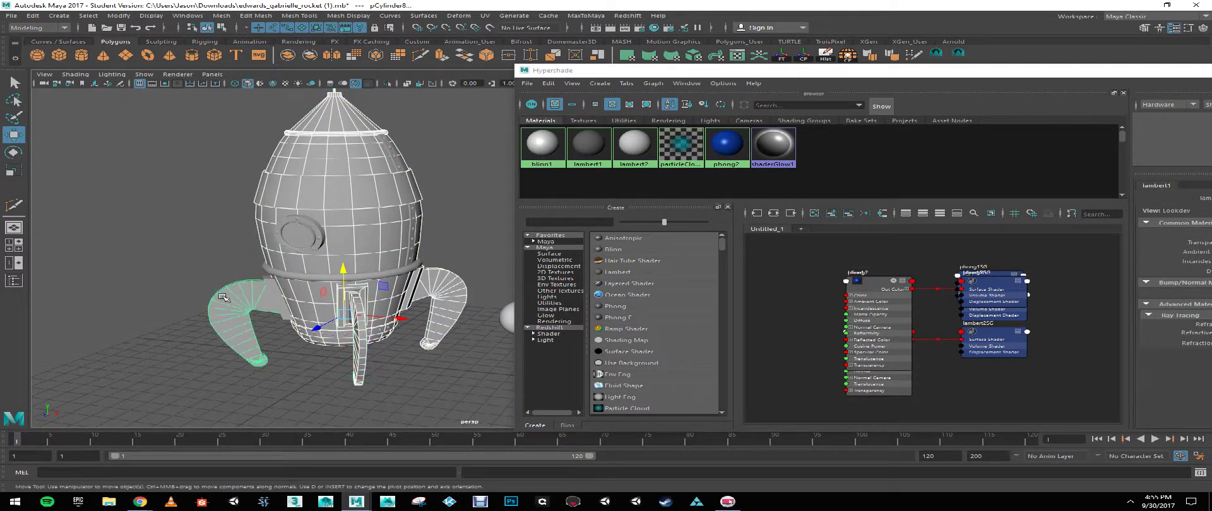
pyautogui.keyDown('alt'); pyautogui.moveTo(200, 268); pyautogui.dragTo(297, 271); pyautogui.keyUp('alt')
pyautogui.keyDown('shift'); pyautogui.click(382, 344); pyautogui.keyUp('shift')
pyautogui.rightClick(730, 151)
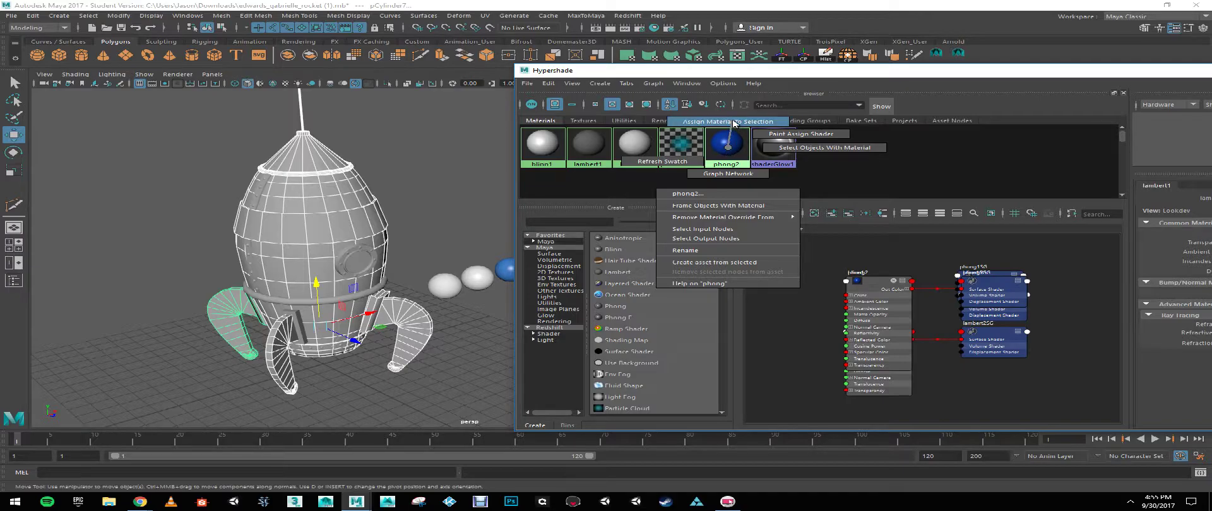
pyautogui.moveTo(733, 124); pyautogui.dragTo(733, 123, button='right')
# Assign the white blinn1 material to the faces of the rocket's nose cone and return to object mode
pyautogui.moveTo(400, 231)
pyautogui.keyDown('alt'); pyautogui.mouseDown()
pyautogui.moveTo(378, 226)
pyautogui.moveTo(402, 215)
pyautogui.mouseUp(); pyautogui.keyUp('alt')
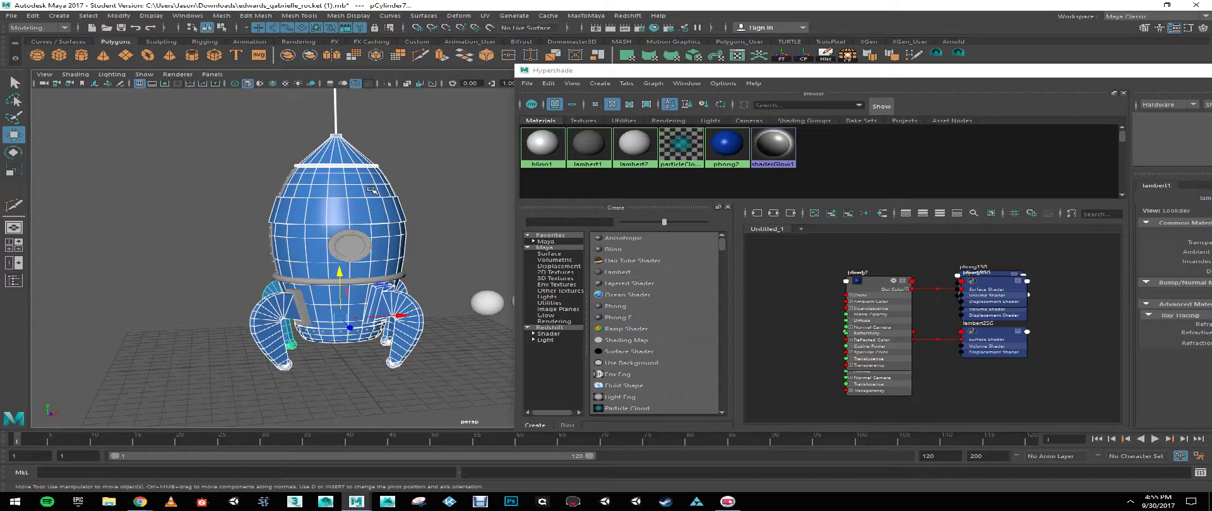
pyautogui.keyDown('alt'); pyautogui.moveTo(375, 191); pyautogui.dragTo(363, 224); pyautogui.keyUp('alt')
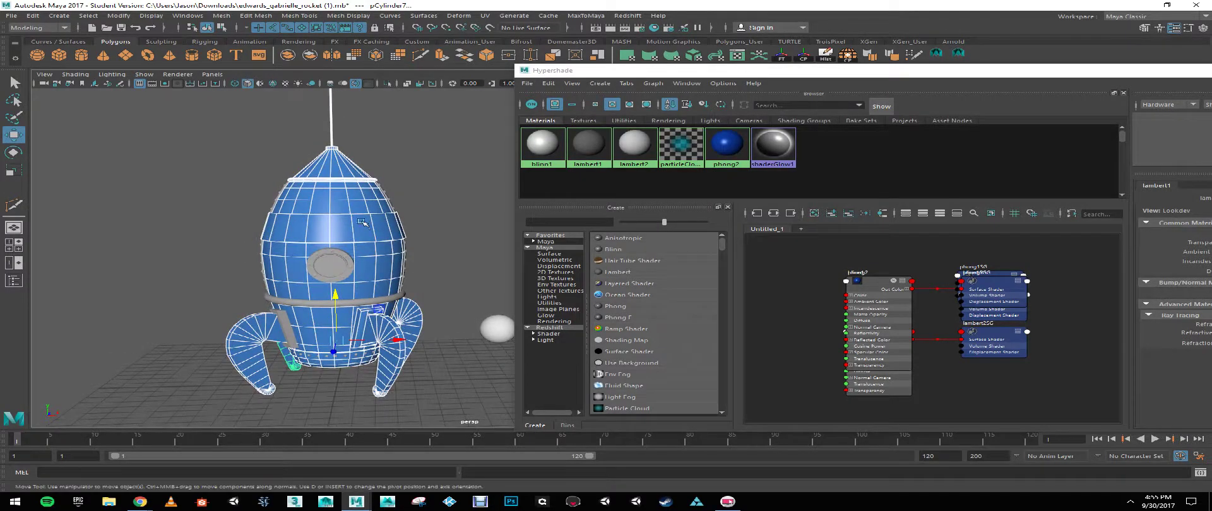
pyautogui.keyDown('alt'); pyautogui.moveTo(332, 192); pyautogui.dragTo(439, 192, button='right'); pyautogui.keyUp('alt')
pyautogui.moveTo(284, 117); pyautogui.dragTo(444, 169)
pyautogui.moveTo(545, 147); pyautogui.dragTo(549, 119, button='right')
pyautogui.moveTo(377, 170)
pyautogui.mouseDown(button='right')
pyautogui.moveTo(442, 162)
pyautogui.moveTo(393, 162)
pyautogui.mouseUp(button='right')
# Try the Multi-Cut tool on the rocket's main body at porthole height
pyautogui.keyDown('alt'); pyautogui.moveTo(393, 162); pyautogui.dragTo(343, 214); pyautogui.keyUp('alt')
pyautogui.keyDown('alt'); pyautogui.moveTo(343, 214); pyautogui.dragTo(288, 149, button='middle'); pyautogui.keyUp('alt')
pyautogui.keyDown('alt'); pyautogui.moveTo(288, 149); pyautogui.dragTo(410, 126, button='right'); pyautogui.keyUp('alt')
pyautogui.click(381, 214)
pyautogui.keyDown('alt'); pyautogui.moveTo(380, 215); pyautogui.dragTo(372, 189); pyautogui.keyUp('alt')
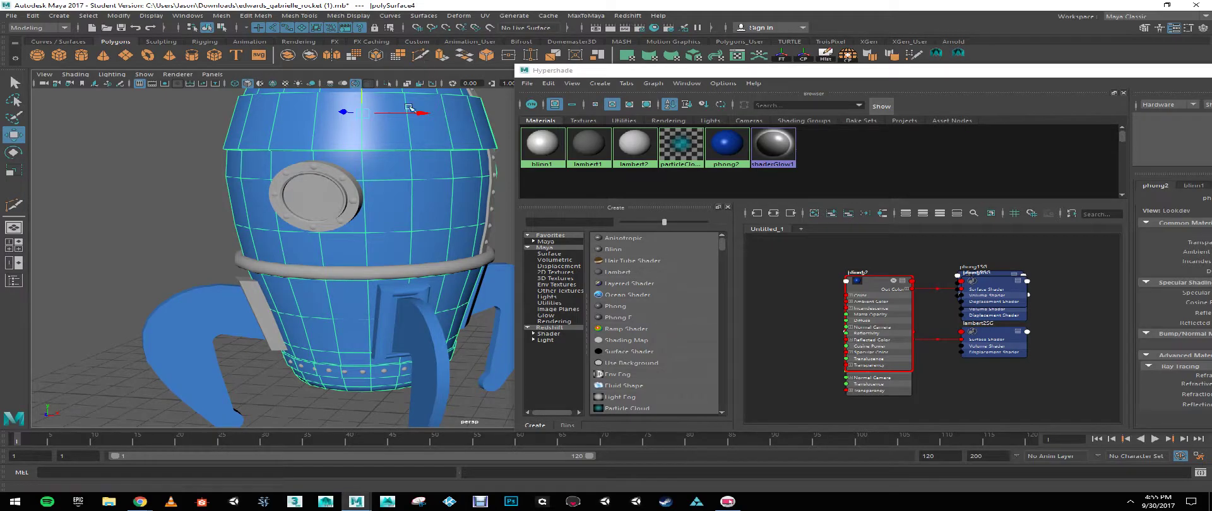
pyautogui.click(420, 56)
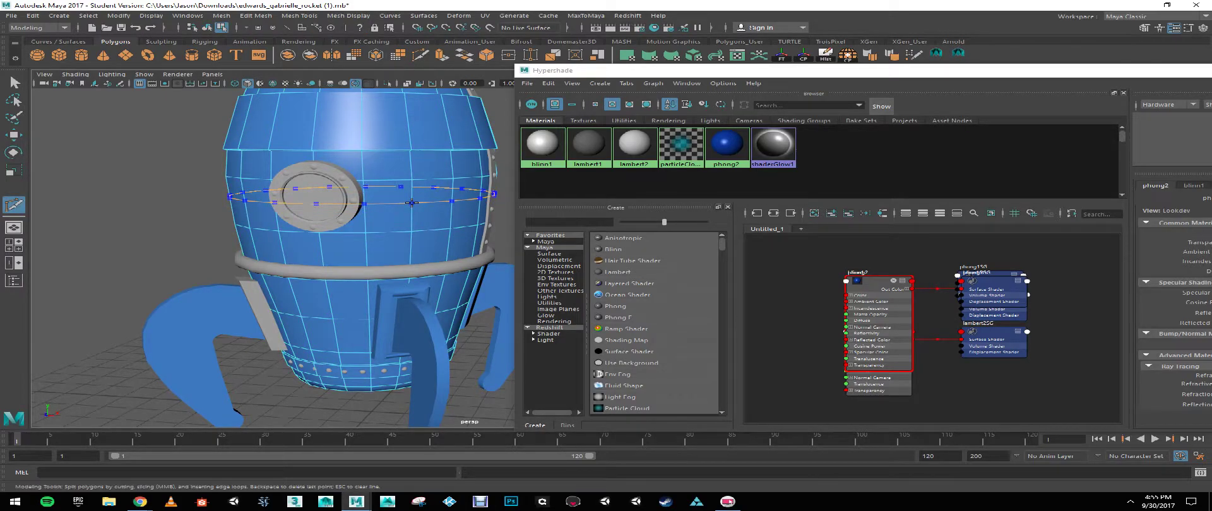
pyautogui.press('w')
# Assign the white blinn1 material to alternating faces in two rows around the body at porthole height, making a checkerboard band
pyautogui.moveTo(398, 192); pyautogui.dragTo(396, 225, button='right')
pyautogui.click(387, 194)
pyautogui.keyDown('shift'); pyautogui.click(436, 218); pyautogui.keyUp('shift')
pyautogui.keyDown('shift'); pyautogui.click(350, 231); pyautogui.keyUp('shift')
pyautogui.keyDown('shift'); pyautogui.click(466, 191); pyautogui.keyUp('shift')
pyautogui.keyDown('alt'); pyautogui.moveTo(250, 218); pyautogui.dragTo(304, 223); pyautogui.keyUp('alt')
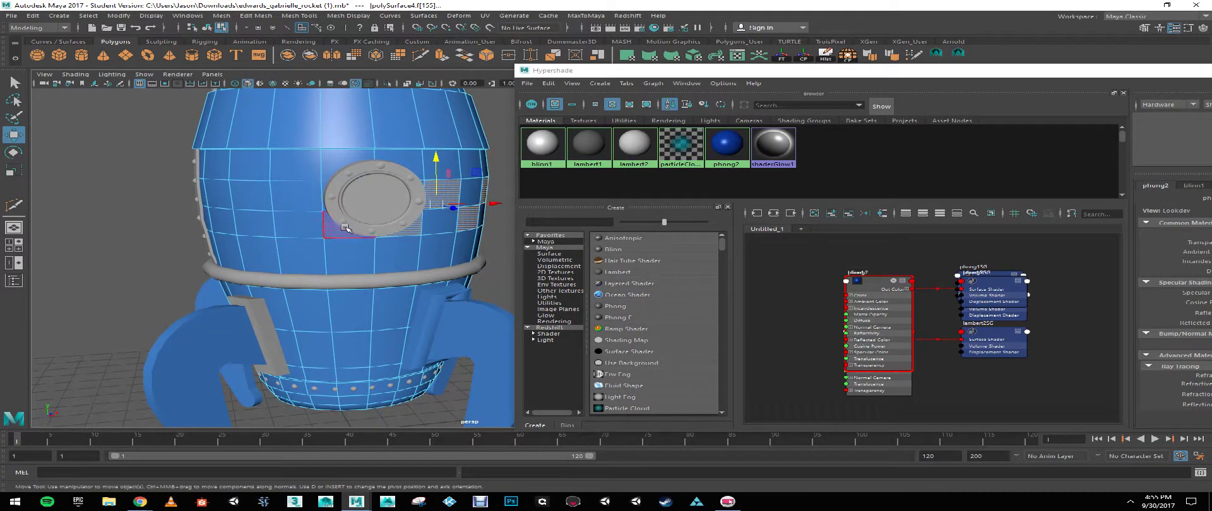
pyautogui.keyDown('shift'); pyautogui.click(295, 224); pyautogui.keyUp('shift')
pyautogui.keyDown('shift'); pyautogui.click(254, 197); pyautogui.keyUp('shift')
pyautogui.keyDown('alt'); pyautogui.moveTo(254, 198); pyautogui.dragTo(222, 228); pyautogui.keyUp('alt')
pyautogui.keyDown('shift'); pyautogui.click(296, 225); pyautogui.keyUp('shift')
pyautogui.keyDown('shift'); pyautogui.click(251, 196); pyautogui.keyUp('shift')
pyautogui.keyDown('alt'); pyautogui.moveTo(341, 243); pyautogui.dragTo(291, 251); pyautogui.keyUp('alt')
pyautogui.keyDown('alt'); pyautogui.moveTo(291, 251); pyautogui.dragTo(335, 255, button='middle'); pyautogui.keyUp('alt')
pyautogui.keyDown('shift'); pyautogui.click(362, 232); pyautogui.keyUp('shift')
pyautogui.keyDown('shift'); pyautogui.click(402, 215); pyautogui.keyUp('shift')
pyautogui.keyDown('alt'); pyautogui.moveTo(291, 225); pyautogui.dragTo(379, 221); pyautogui.keyUp('alt')
pyautogui.moveTo(542, 144); pyautogui.dragTo(540, 118, button='right')
pyautogui.moveTo(399, 223); pyautogui.dragTo(449, 208, button='right')
pyautogui.click(485, 217)
pyautogui.keyDown('alt'); pyautogui.moveTo(385, 241); pyautogui.dragTo(335, 246, button='right'); pyautogui.keyUp('alt')
pyautogui.keyDown('alt'); pyautogui.moveTo(451, 251); pyautogui.dragTo(353, 244, button='right'); pyautogui.keyUp('alt')
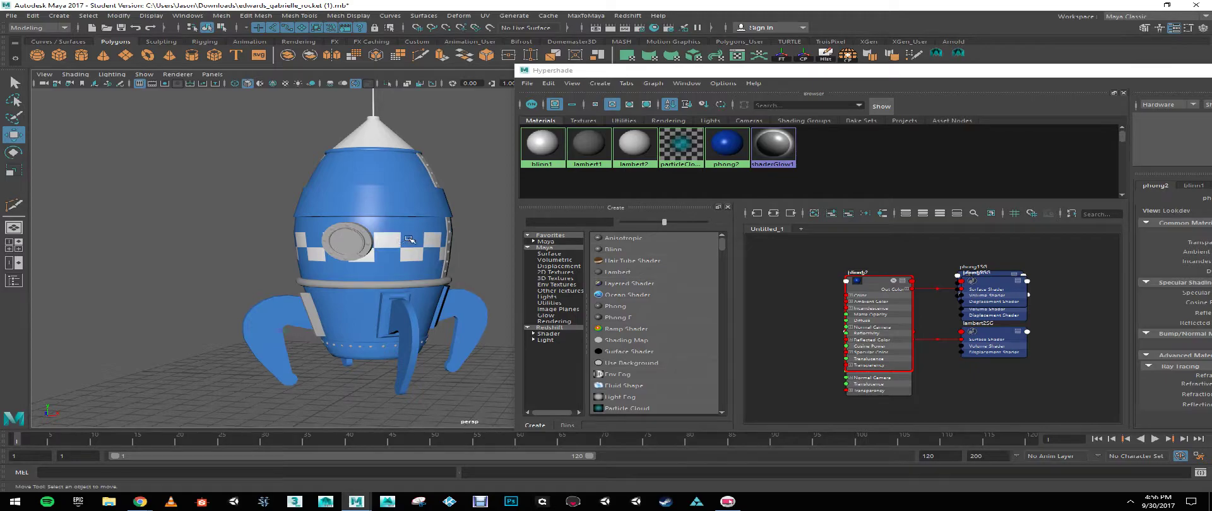
# Assign the blinn1 material to the middle sphere beside the rocket
pyautogui.moveTo(549, 70); pyautogui.dragTo(563, 70)
pyautogui.doubleClick(27, 74)
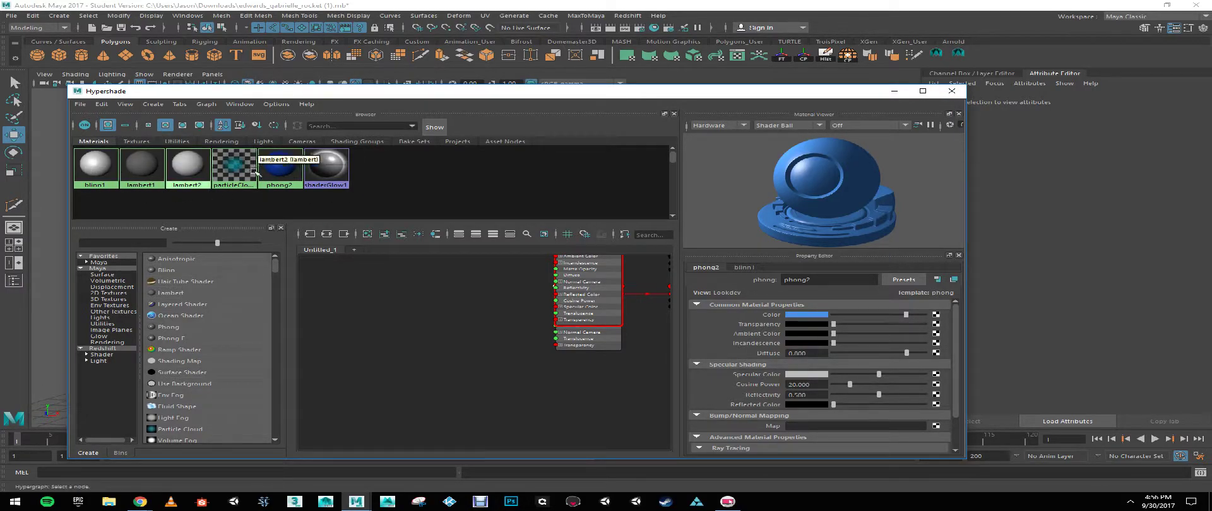
pyautogui.moveTo(293, 96); pyautogui.dragTo(784, 75)
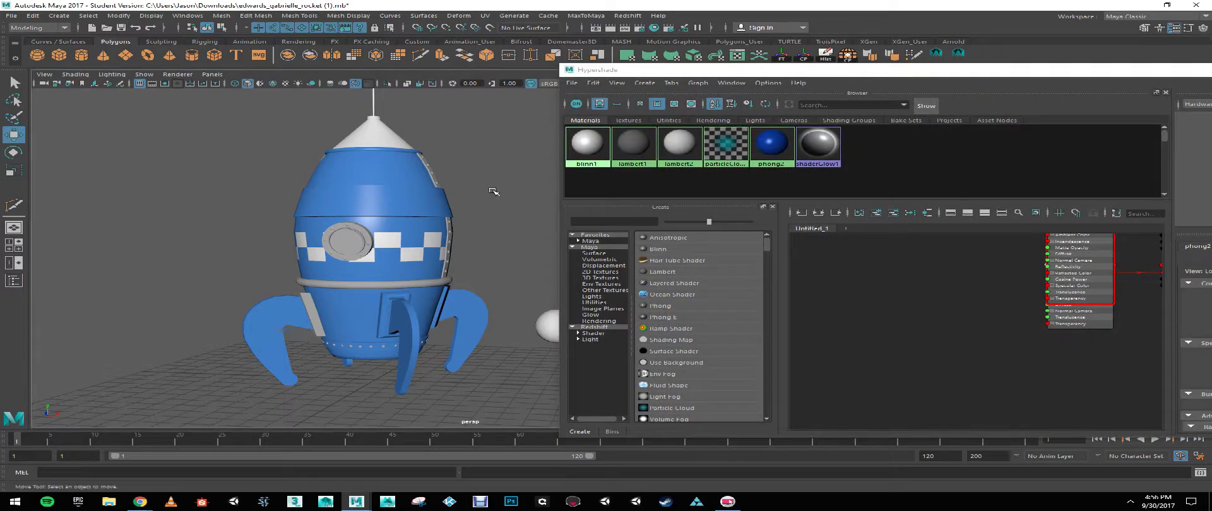
pyautogui.keyDown('alt'); pyautogui.moveTo(492, 192); pyautogui.dragTo(282, 213, button='right'); pyautogui.keyUp('alt')
pyautogui.keyDown('alt'); pyautogui.moveTo(432, 218); pyautogui.dragTo(244, 210, button='middle'); pyautogui.keyUp('alt')
pyautogui.moveTo(587, 144); pyautogui.dragTo(367, 295, button='middle')
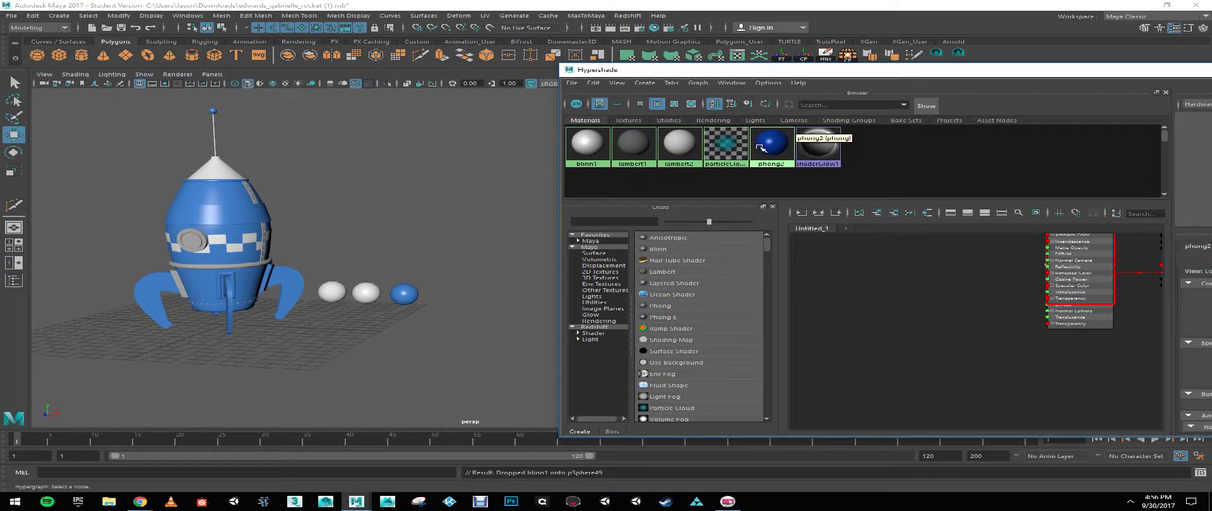
# Assign the blue phong2 material to all three spheres at once
pyautogui.moveTo(327, 270); pyautogui.dragTo(430, 312)
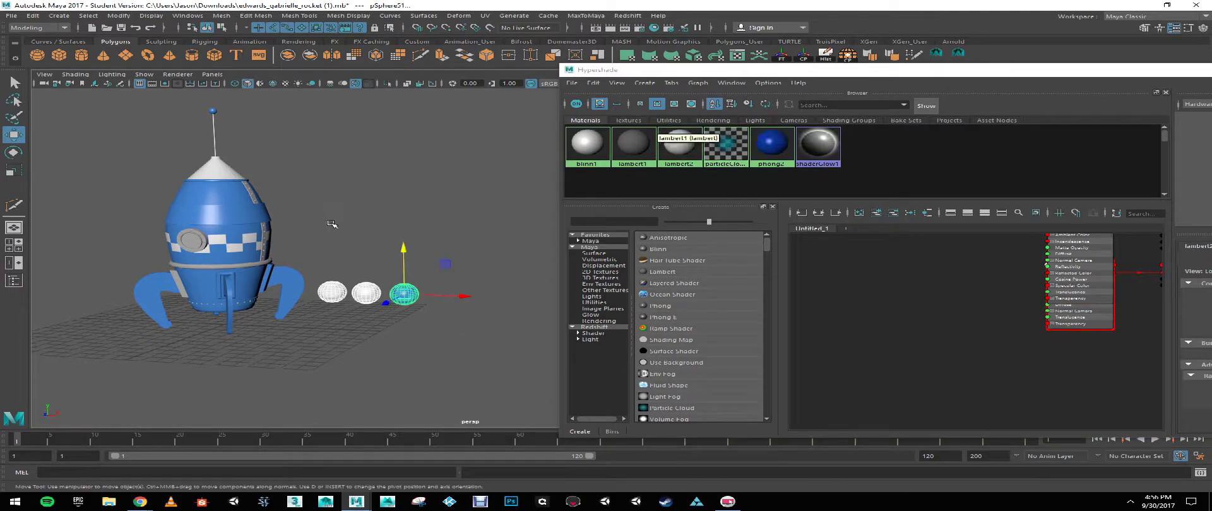
pyautogui.moveTo(769, 148); pyautogui.dragTo(770, 121, button='right')
pyautogui.keyDown('alt'); pyautogui.moveTo(359, 229); pyautogui.dragTo(449, 232, button='right'); pyautogui.keyUp('alt')
pyautogui.keyDown('alt'); pyautogui.moveTo(449, 232); pyautogui.dragTo(487, 225, button='middle'); pyautogui.keyUp('alt')
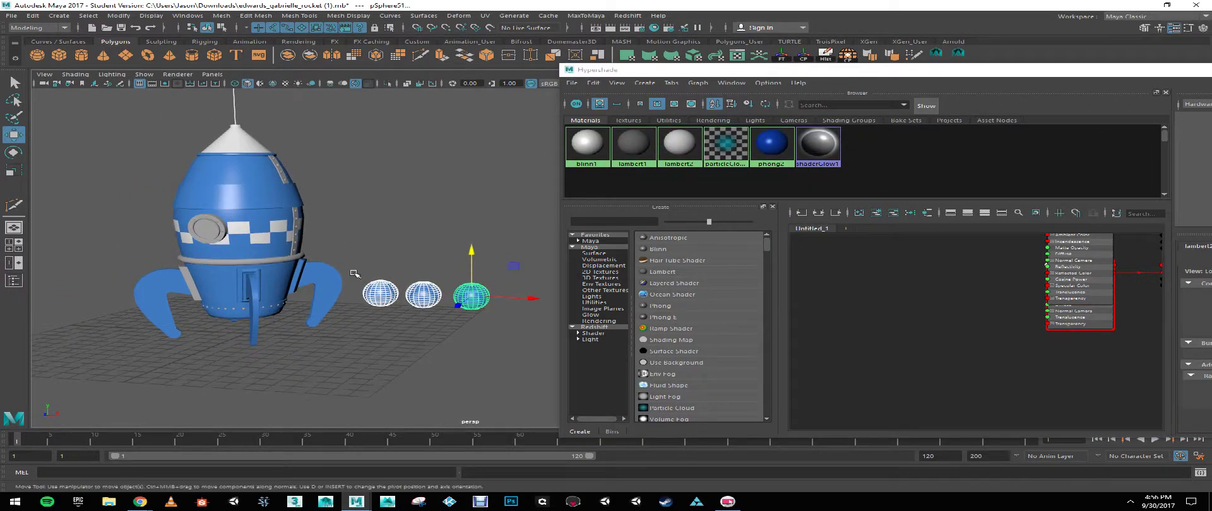
# Assign an existing white material to the sphere nearest the rocket
pyautogui.click(373, 300)
pyautogui.moveTo(386, 304); pyautogui.dragTo(473, 484, button='right')
pyautogui.click(429, 344)
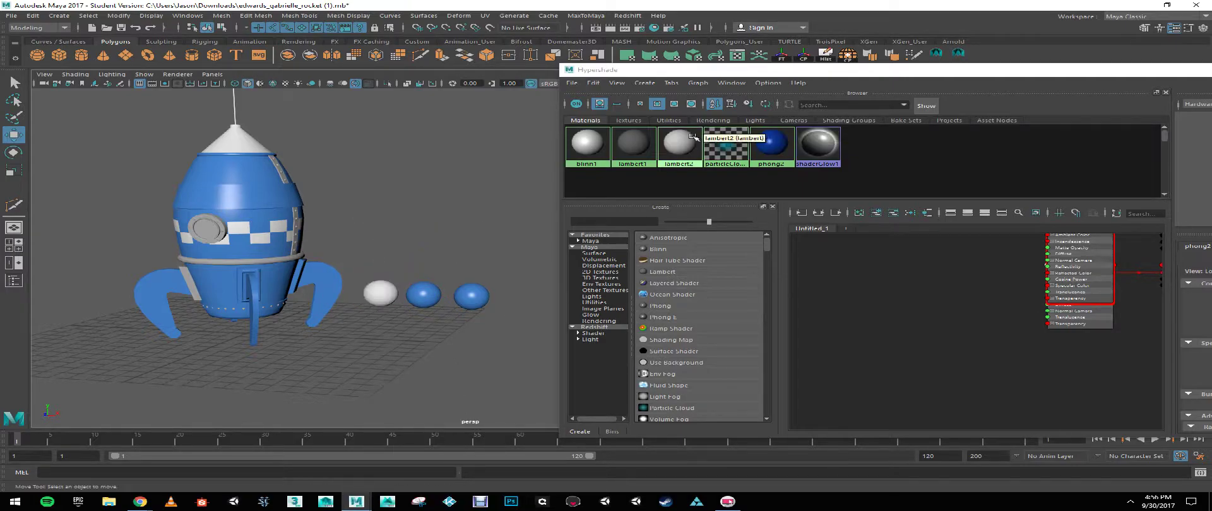
# Examine the phong2 material's properties and the colored rocket from different angles
pyautogui.moveTo(689, 70); pyautogui.dragTo(303, 130)
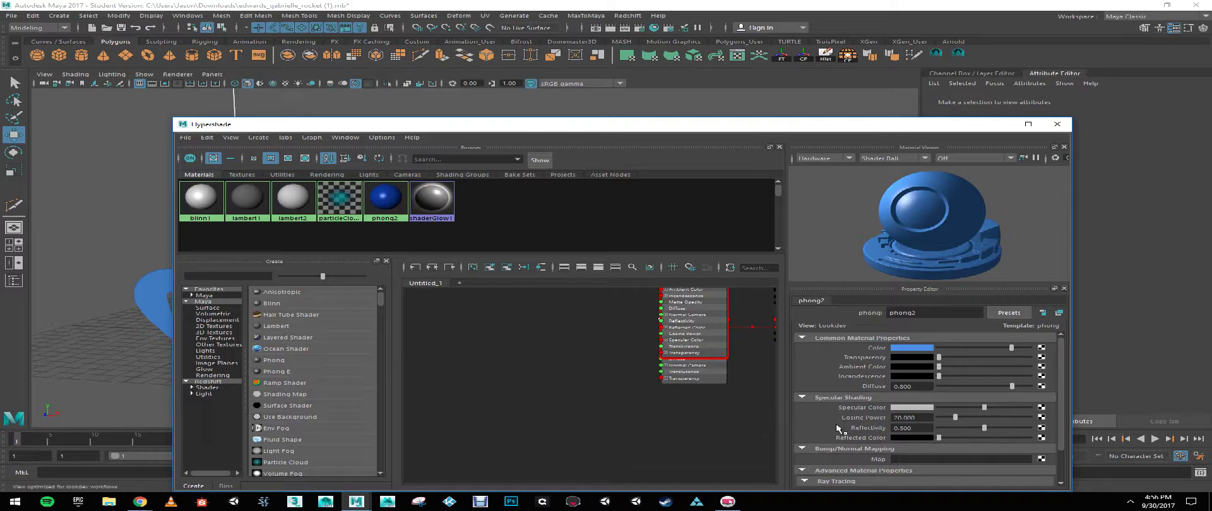
pyautogui.moveTo(742, 129); pyautogui.dragTo(965, 99)
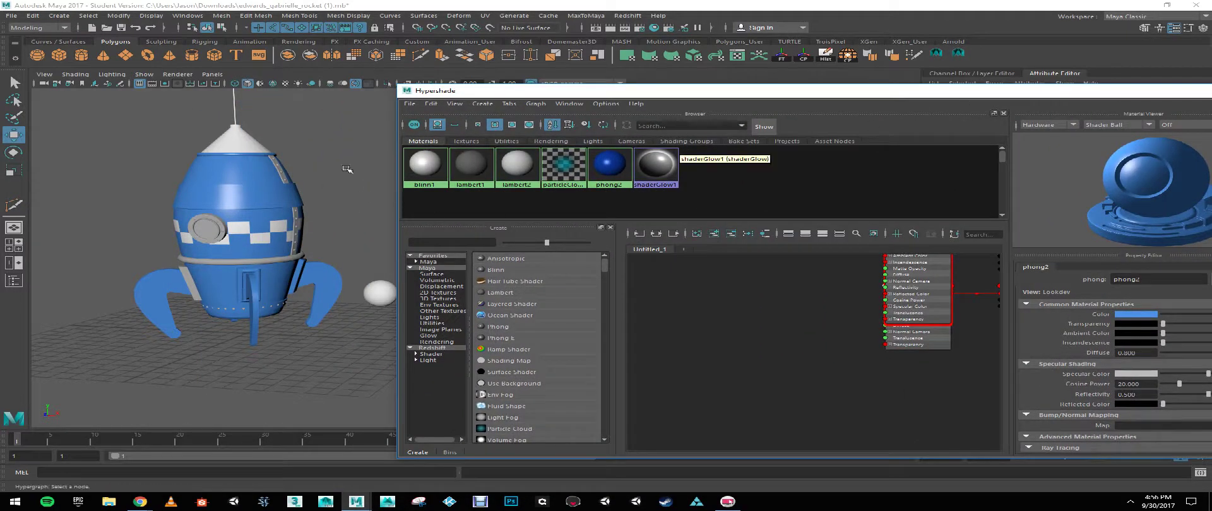
pyautogui.scroll(2, 251, 201)
pyautogui.keyDown('alt'); pyautogui.moveTo(250, 201); pyautogui.dragTo(221, 198); pyautogui.keyUp('alt')
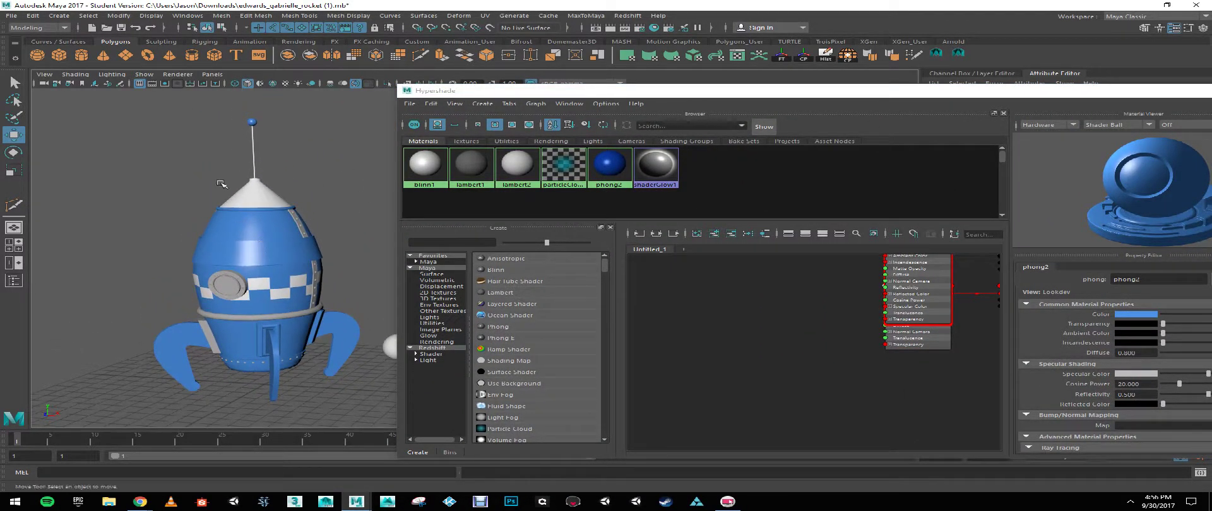
pyautogui.keyDown('alt'); pyautogui.moveTo(247, 235); pyautogui.dragTo(338, 150); pyautogui.keyUp('alt')
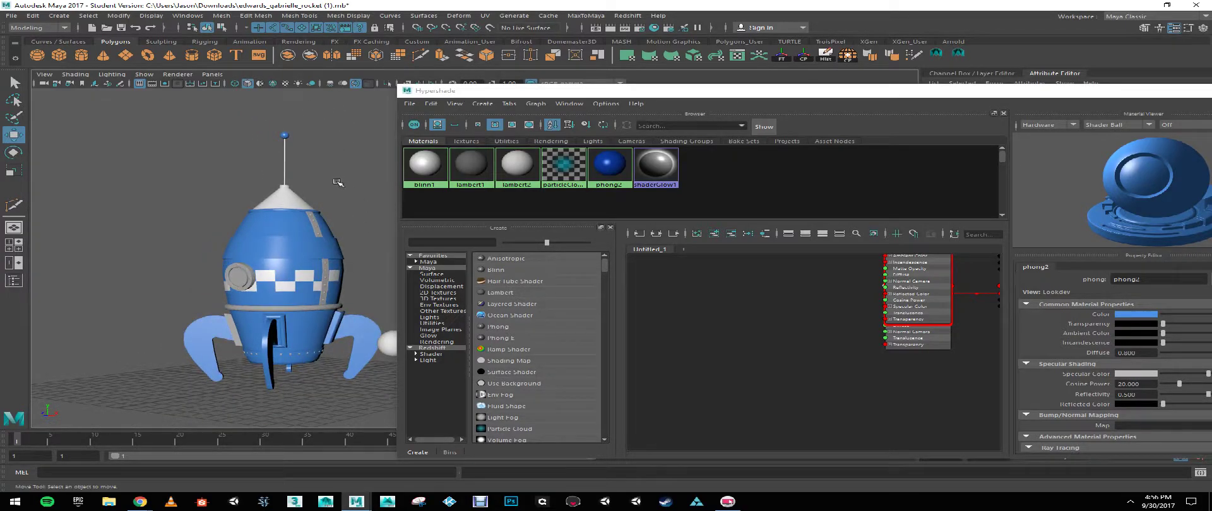
# Spread the overlapping phong2 and blinn1 nodes apart in the Hypershade graph and bring up blinn1's properties
pyautogui.moveTo(939, 295); pyautogui.dragTo(838, 303)
pyautogui.moveTo(912, 297); pyautogui.dragTo(862, 365)
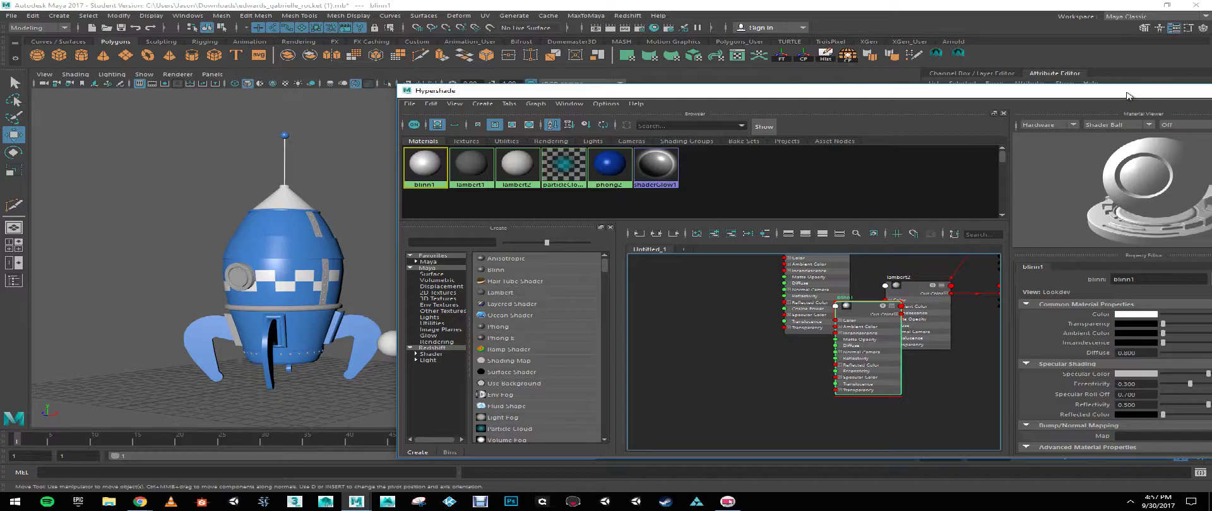
pyautogui.moveTo(1130, 94); pyautogui.dragTo(992, 93)
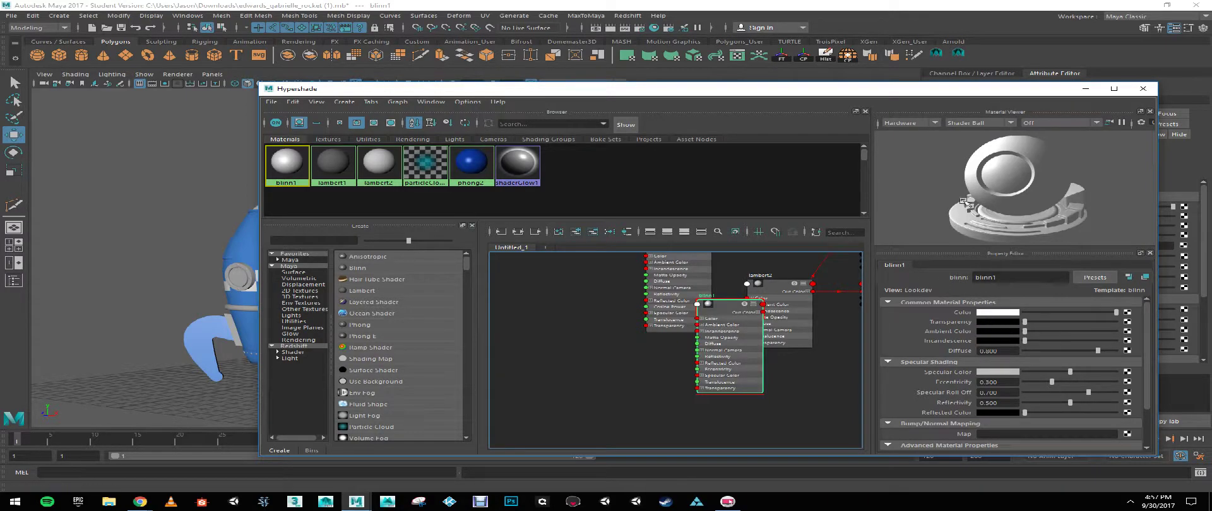
pyautogui.moveTo(821, 89); pyautogui.dragTo(965, 81)
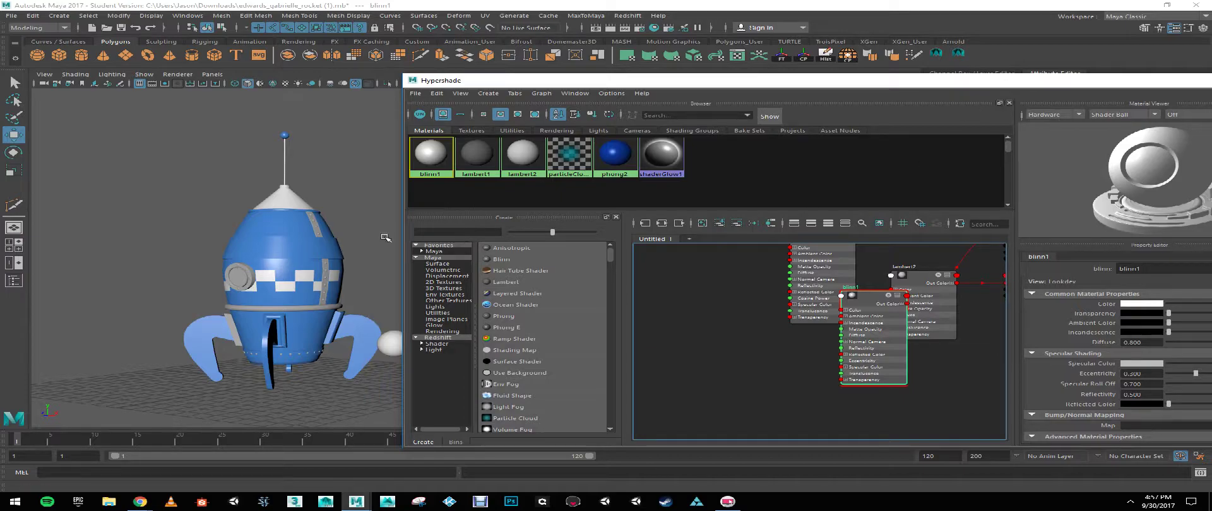
# Bring up the phong2 material's properties and close Hypershade to uncover the rocket and spheres
pyautogui.click(284, 265)
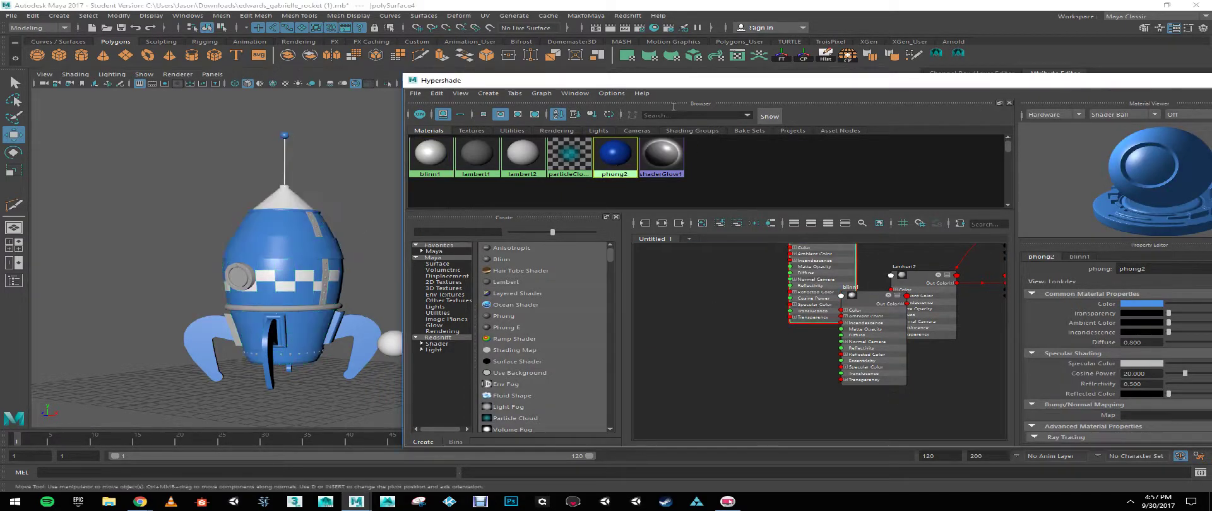
pyautogui.moveTo(706, 81); pyautogui.dragTo(640, 81)
pyautogui.moveTo(1122, 315)
pyautogui.mouseDown()
pyautogui.moveTo(1165, 315)
pyautogui.moveTo(1103, 317)
pyautogui.mouseUp()
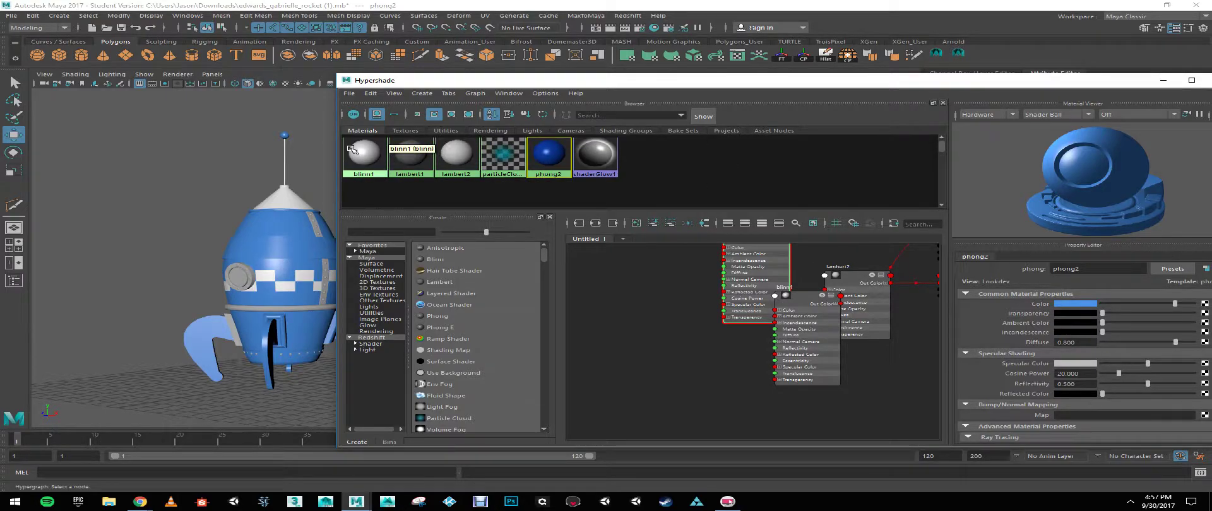
pyautogui.moveTo(865, 90); pyautogui.dragTo(683, 90)
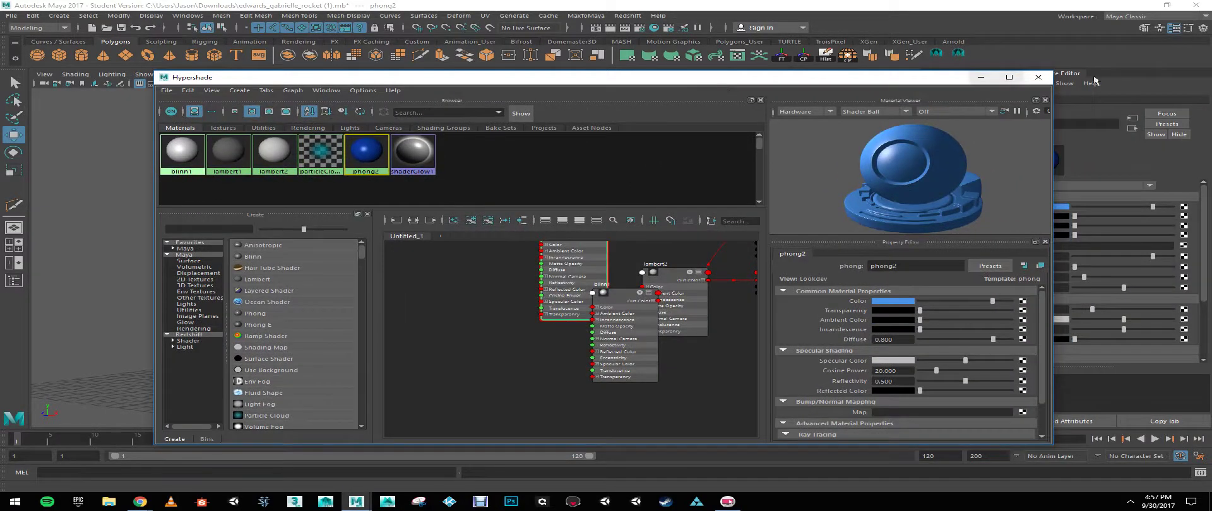
pyautogui.click(1039, 83)
pyautogui.hotkey('alt', 'z')
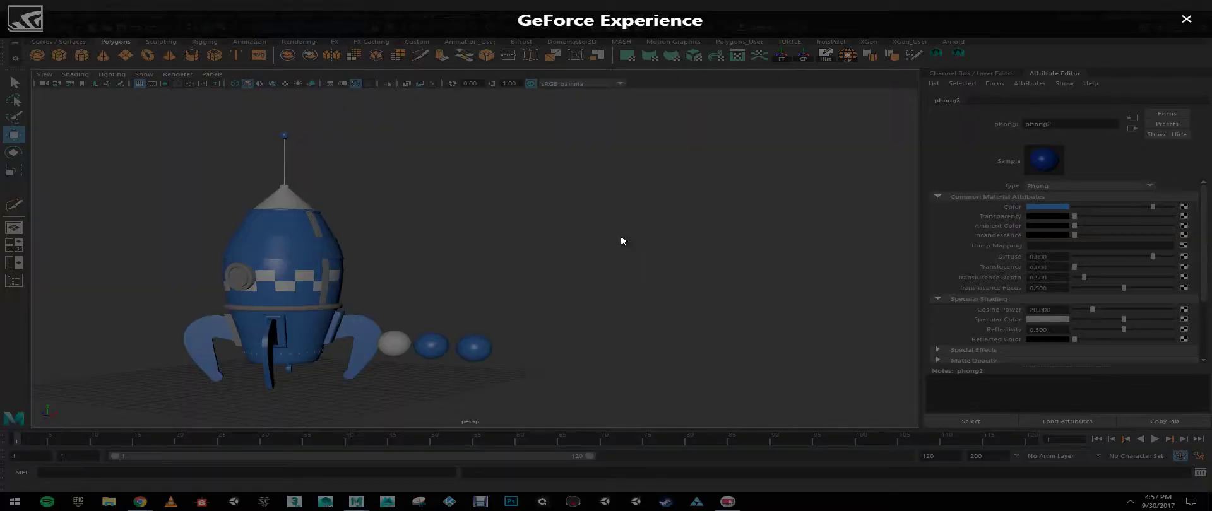